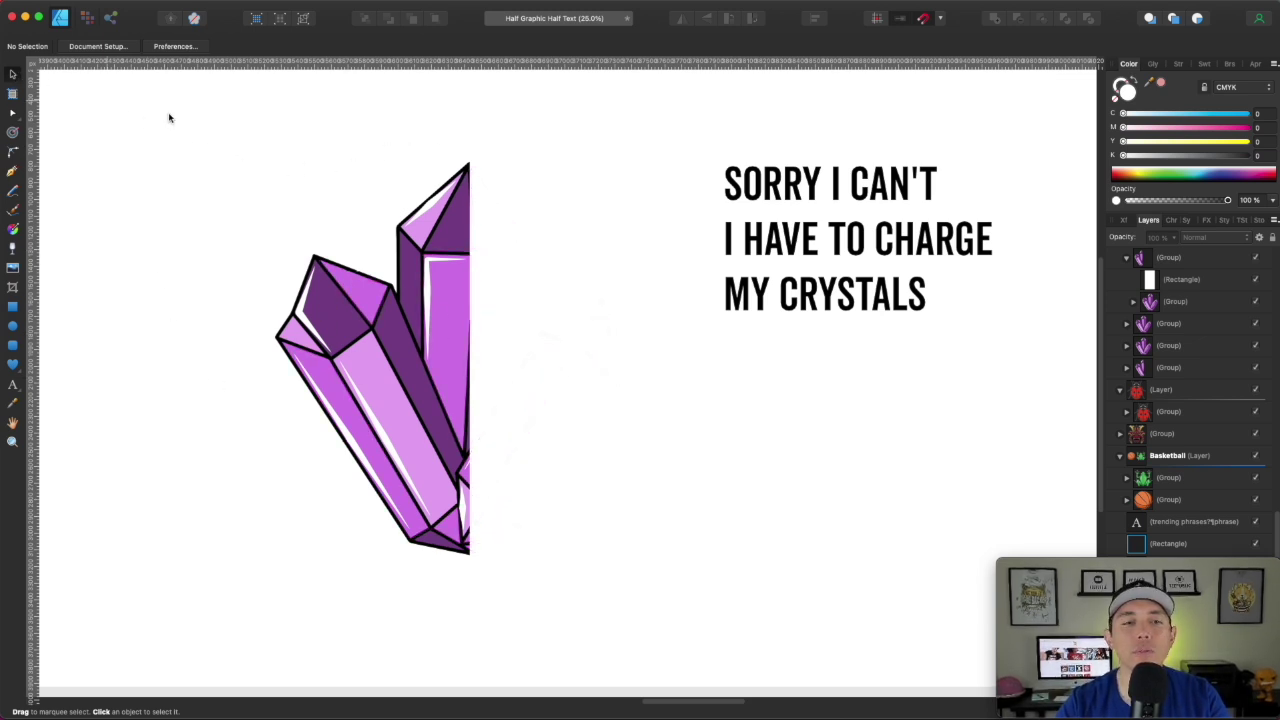
Step: Extend the erasing rectangle inside the crystal group slightly further over the cut edge of the crystals
click(524, 274)
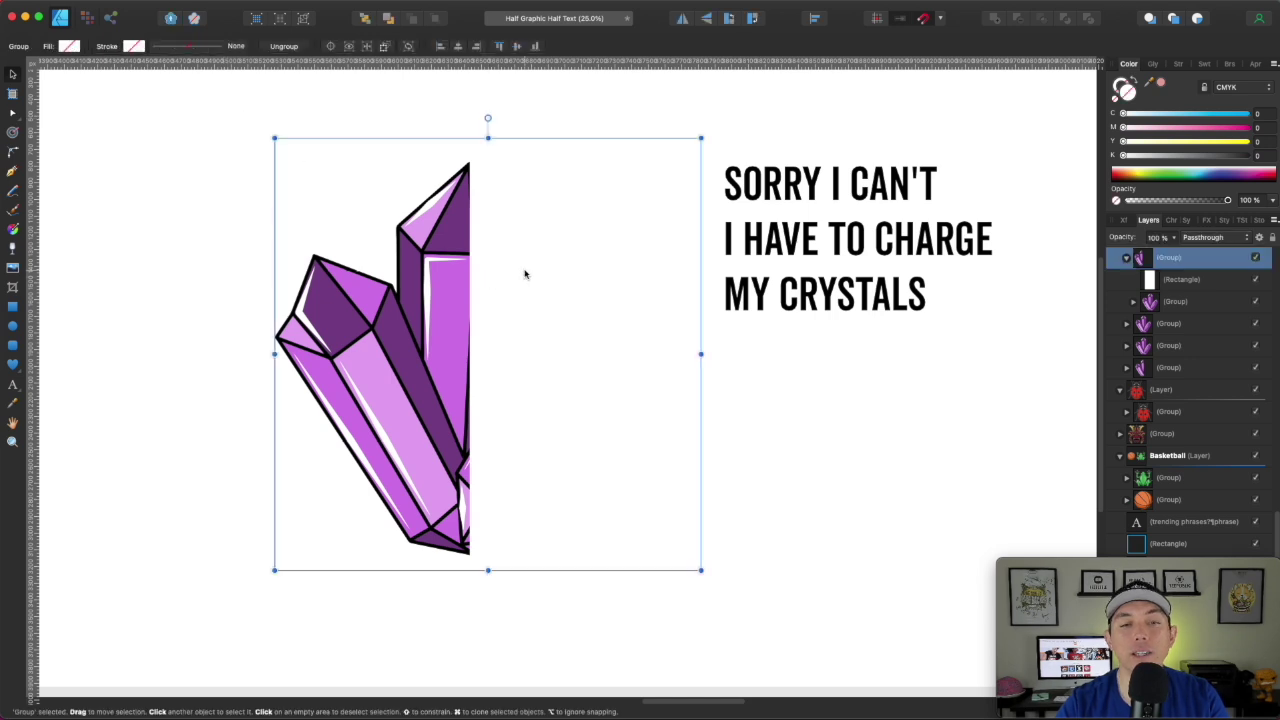
click(1178, 282)
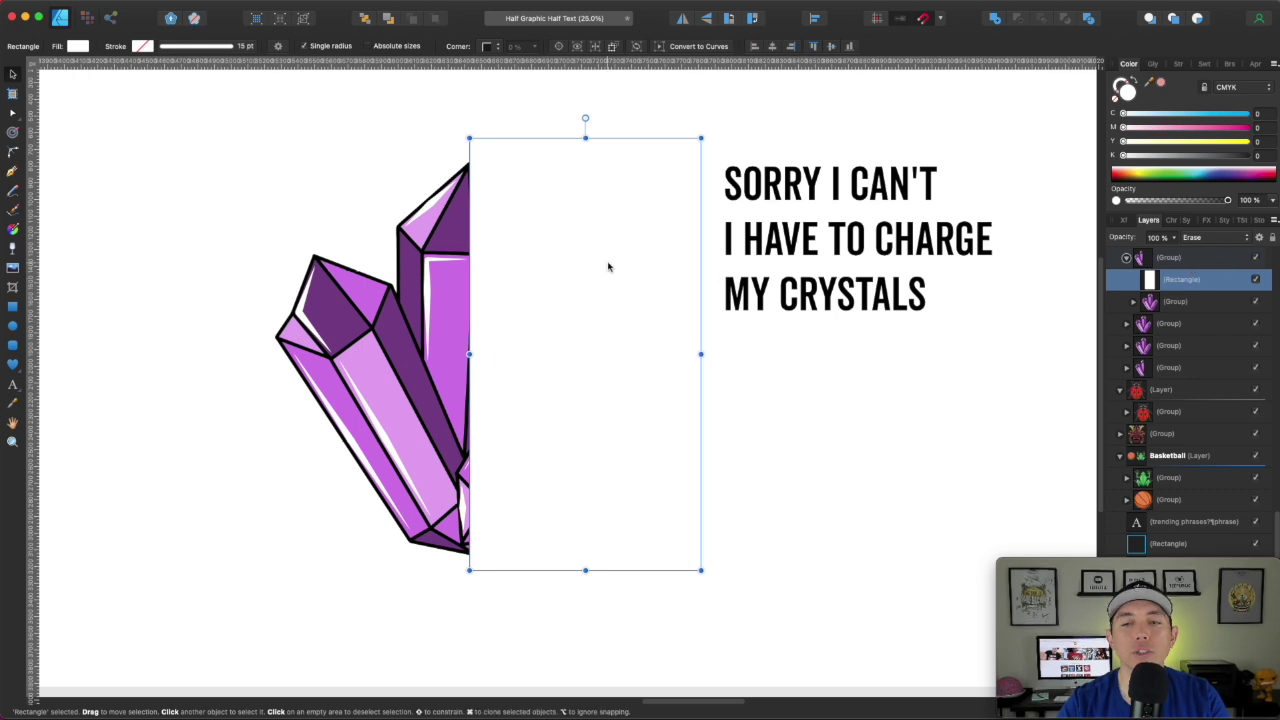
mouse_move(470, 353)
mouse_down()
mouse_move(657, 352)
mouse_move(462, 330)
mouse_up()
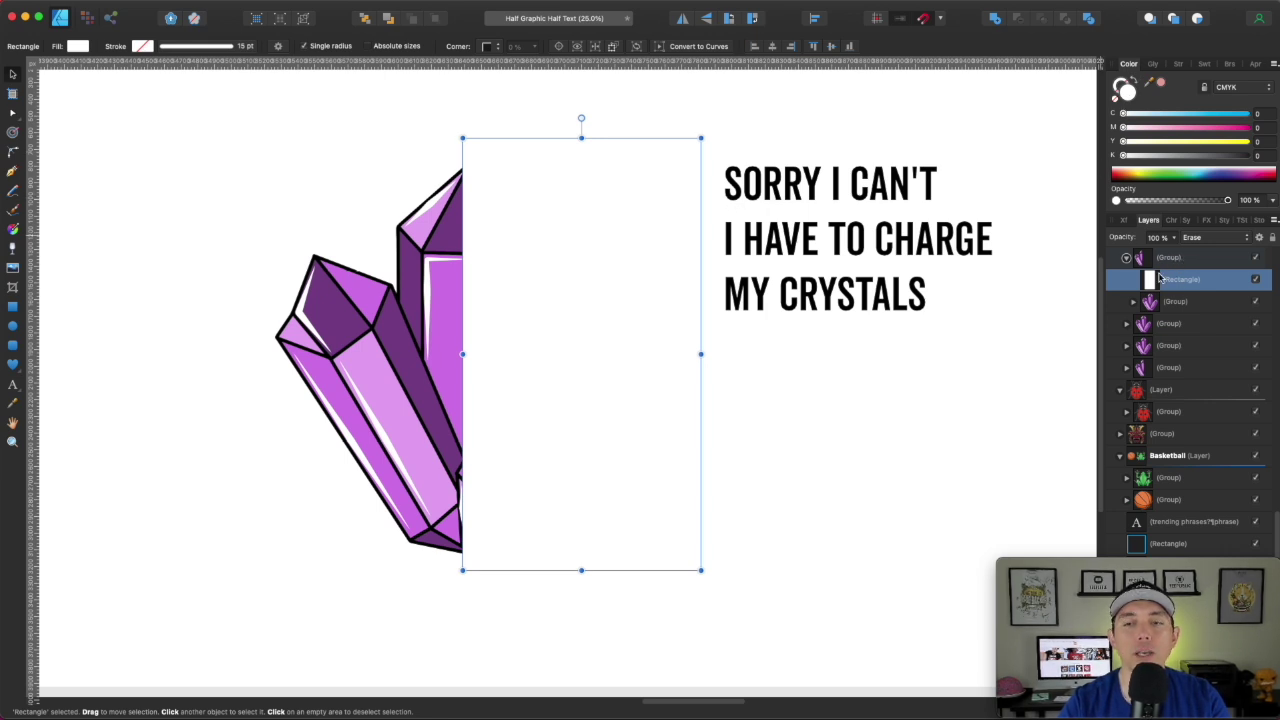
Step: Switch the blend mode of the white rectangle in the crystal group to Normal and back to Erase
click(1175, 305)
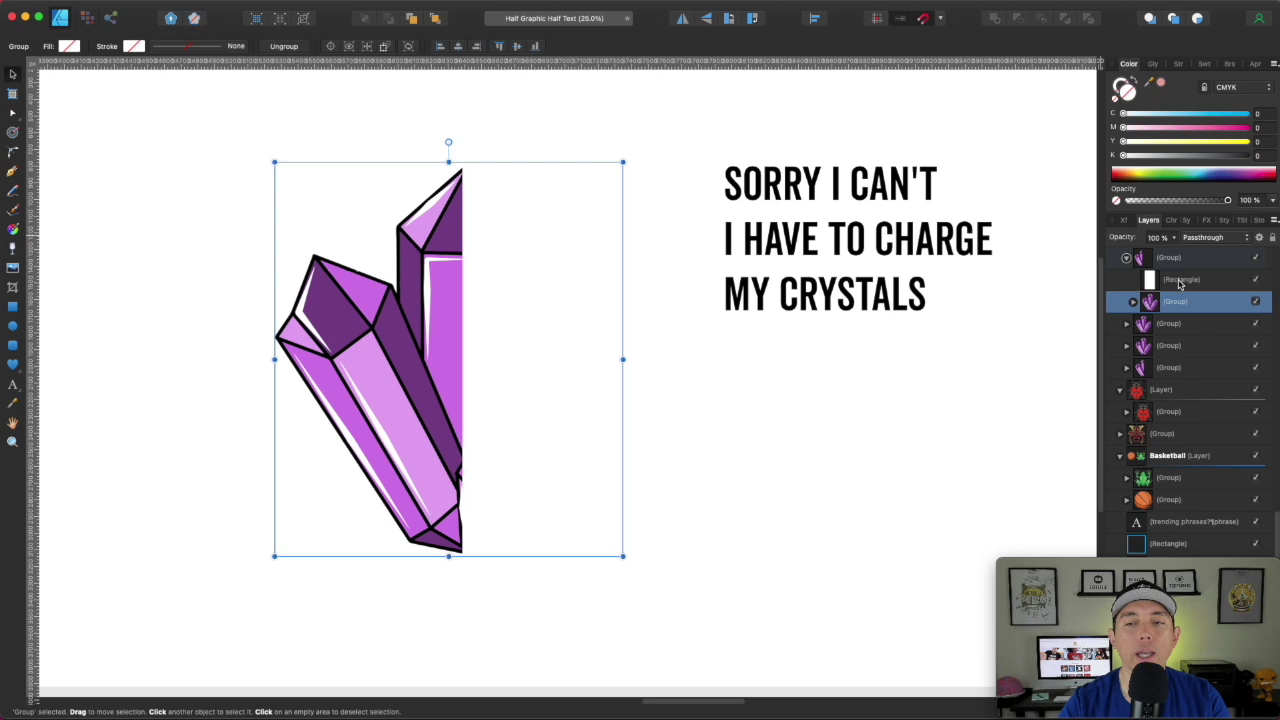
click(1181, 283)
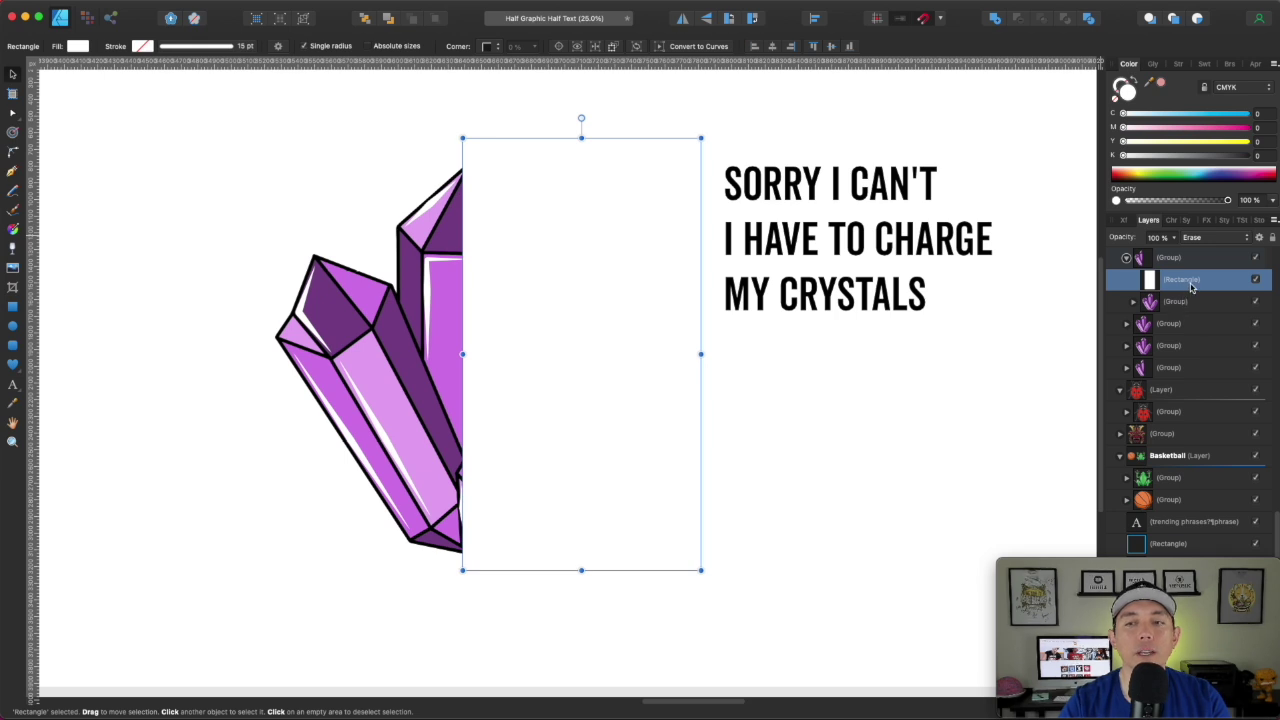
click(1217, 238)
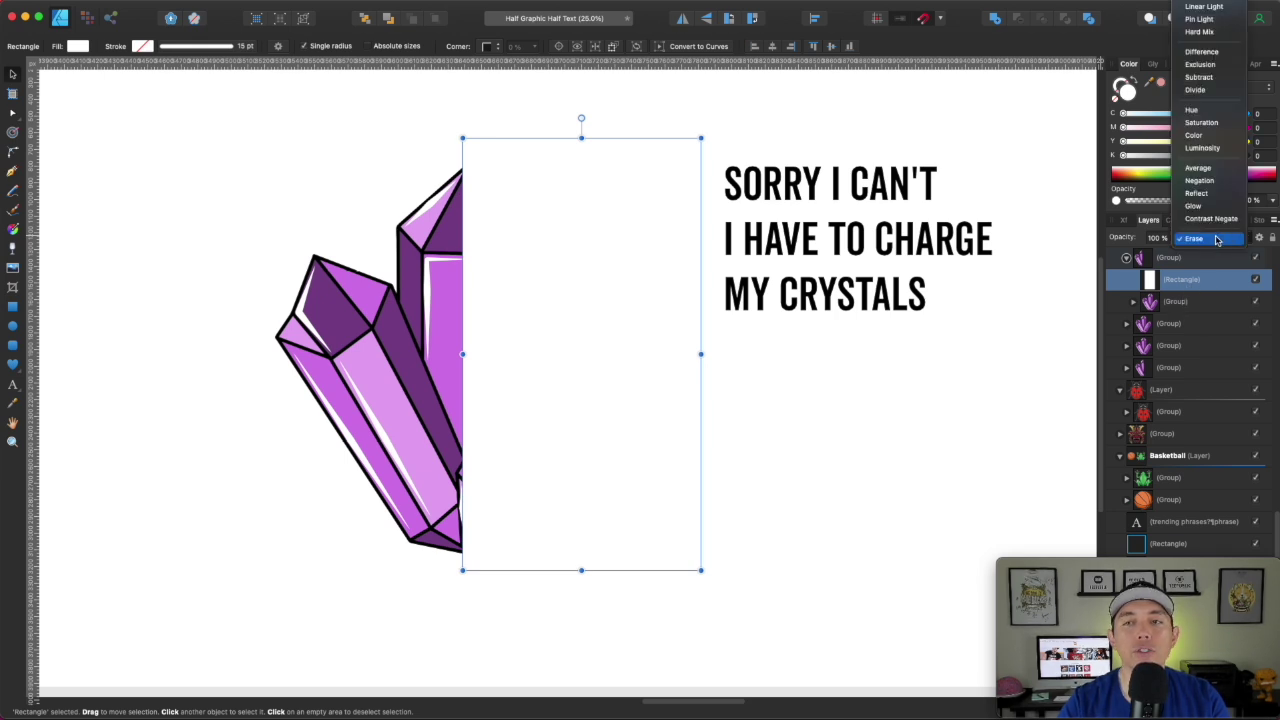
click(1217, 238)
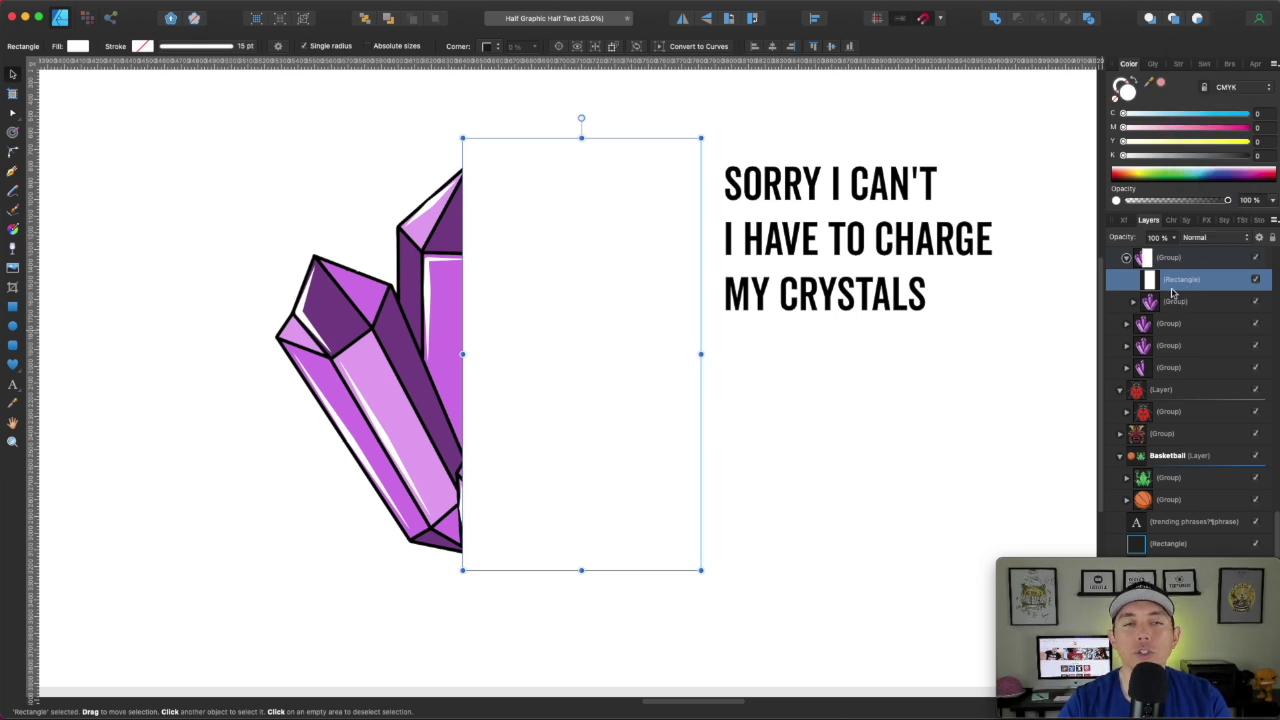
click(1206, 244)
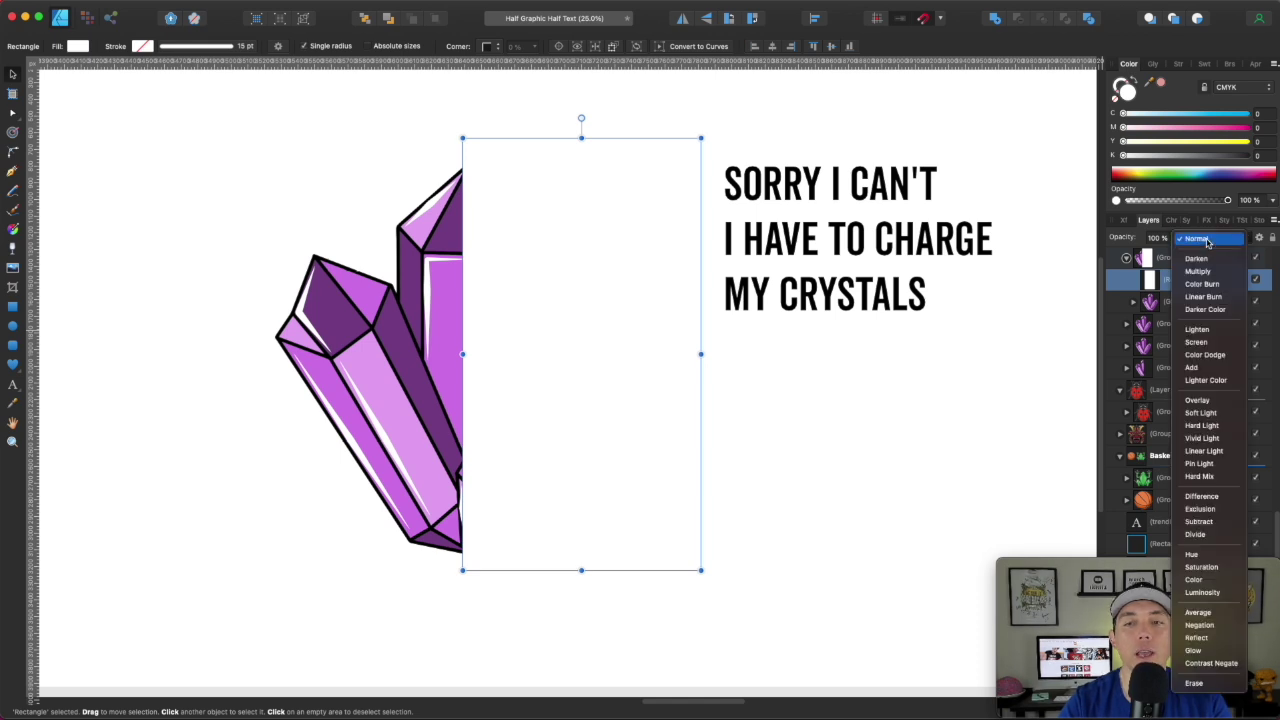
click(1230, 682)
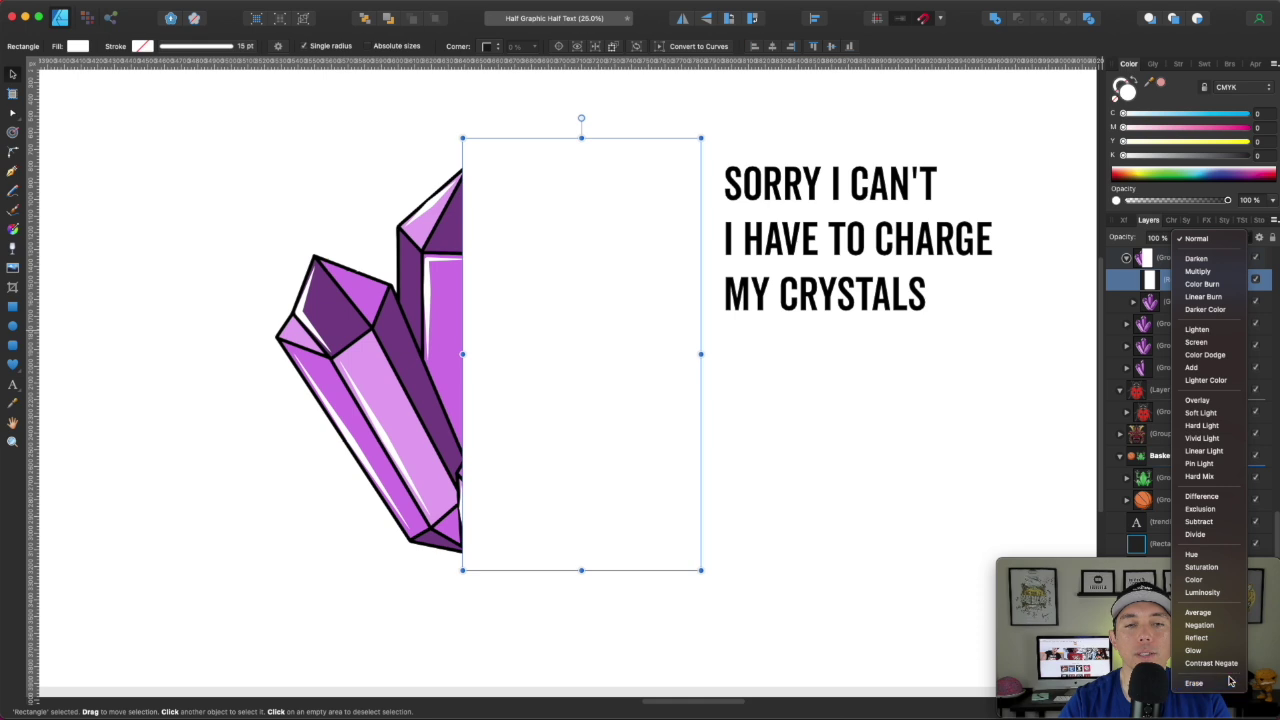
click(902, 410)
Step: Draw a rectangle covering the crystal graphic, fill it with 100 K black and move it behind the crystals
click(12, 306)
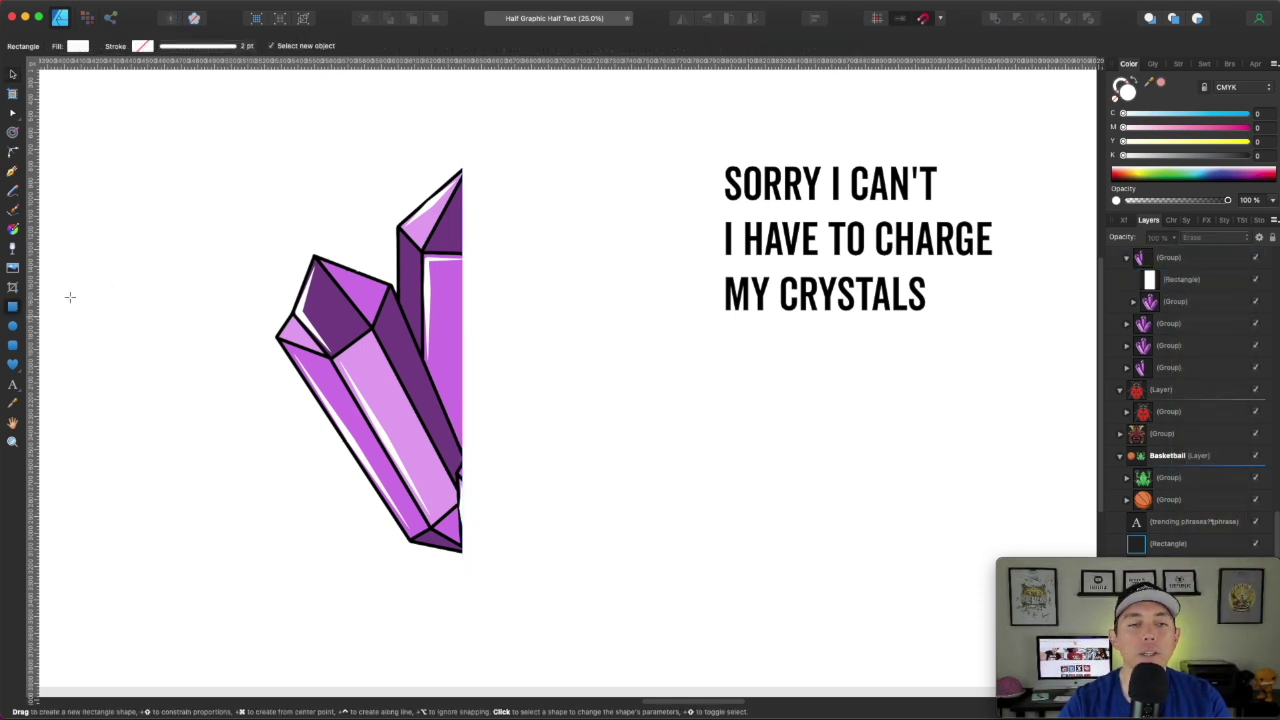
drag(189, 116, 678, 622)
click(1246, 156)
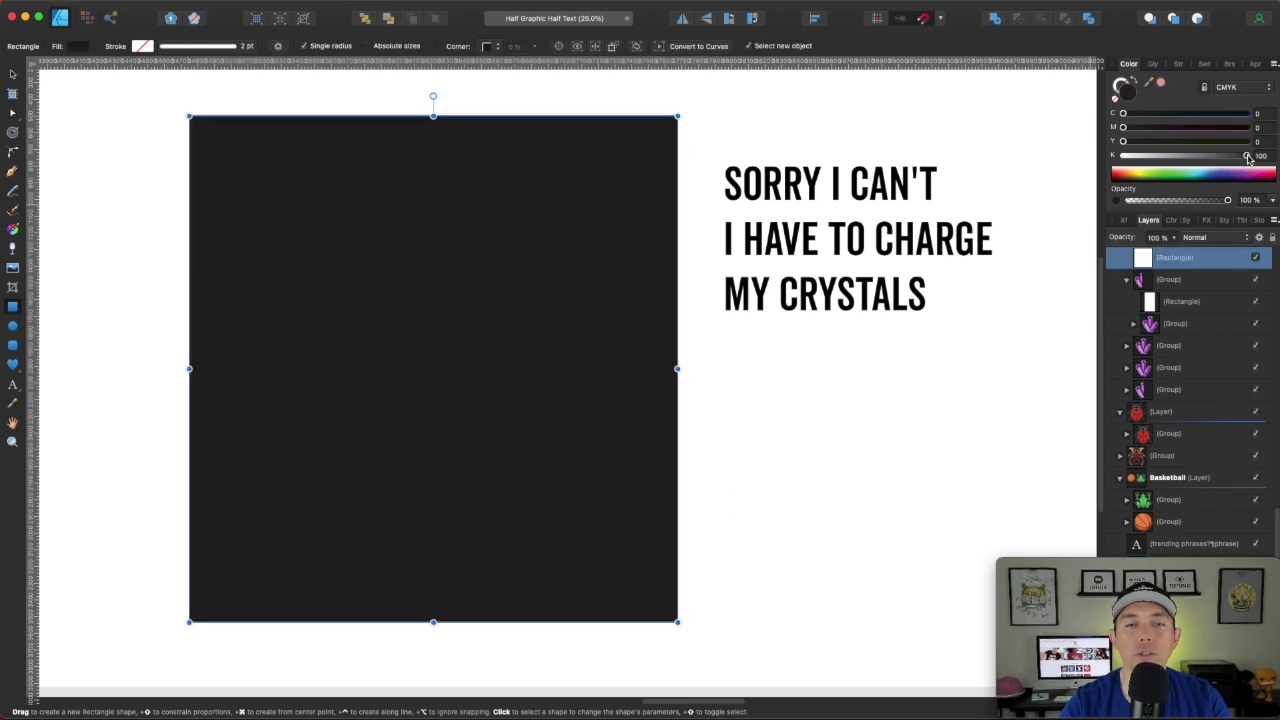
click(365, 20)
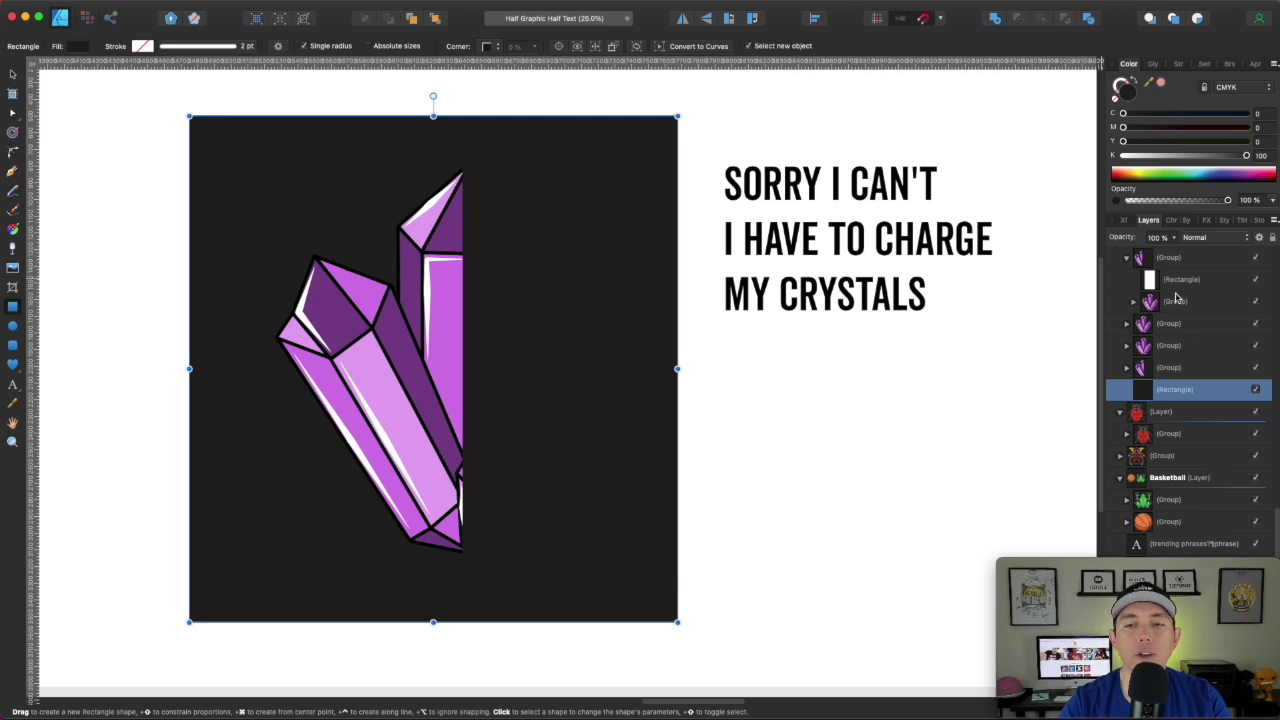
Step: Select the white rectangle over the crystals' cut half and set its blend mode from Normal to Erase
drag(462, 138, 701, 570)
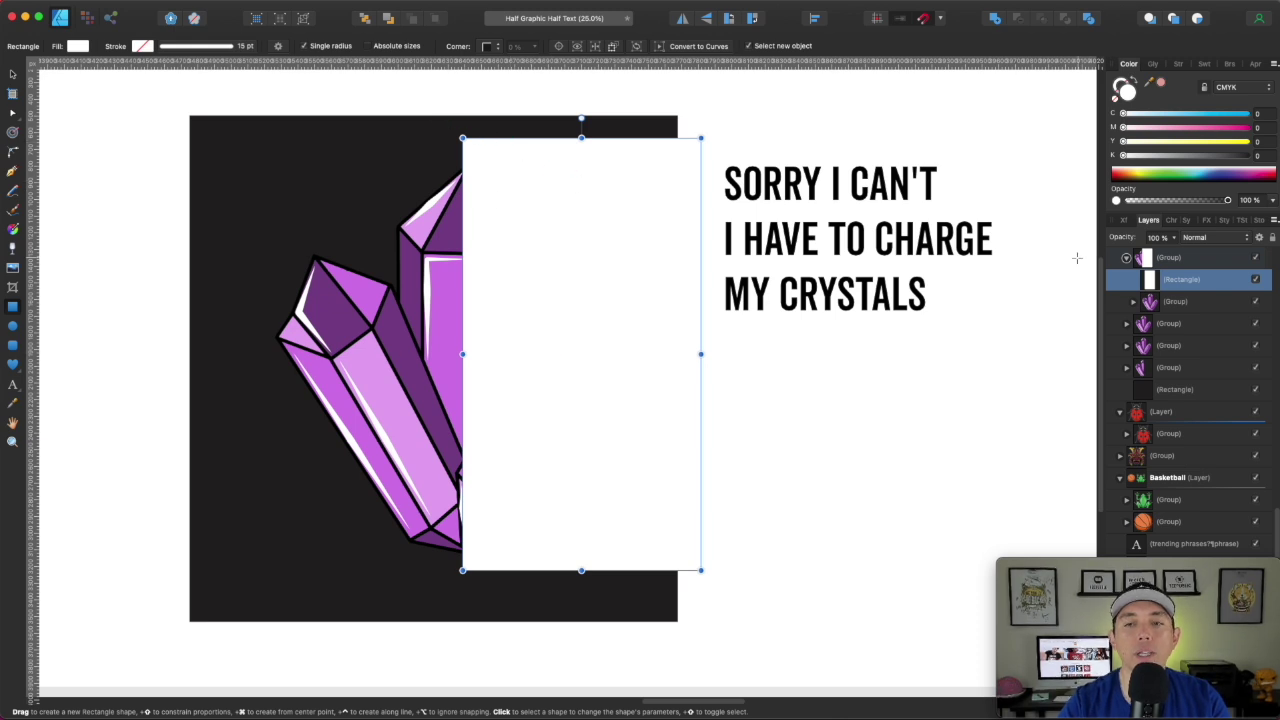
click(1248, 239)
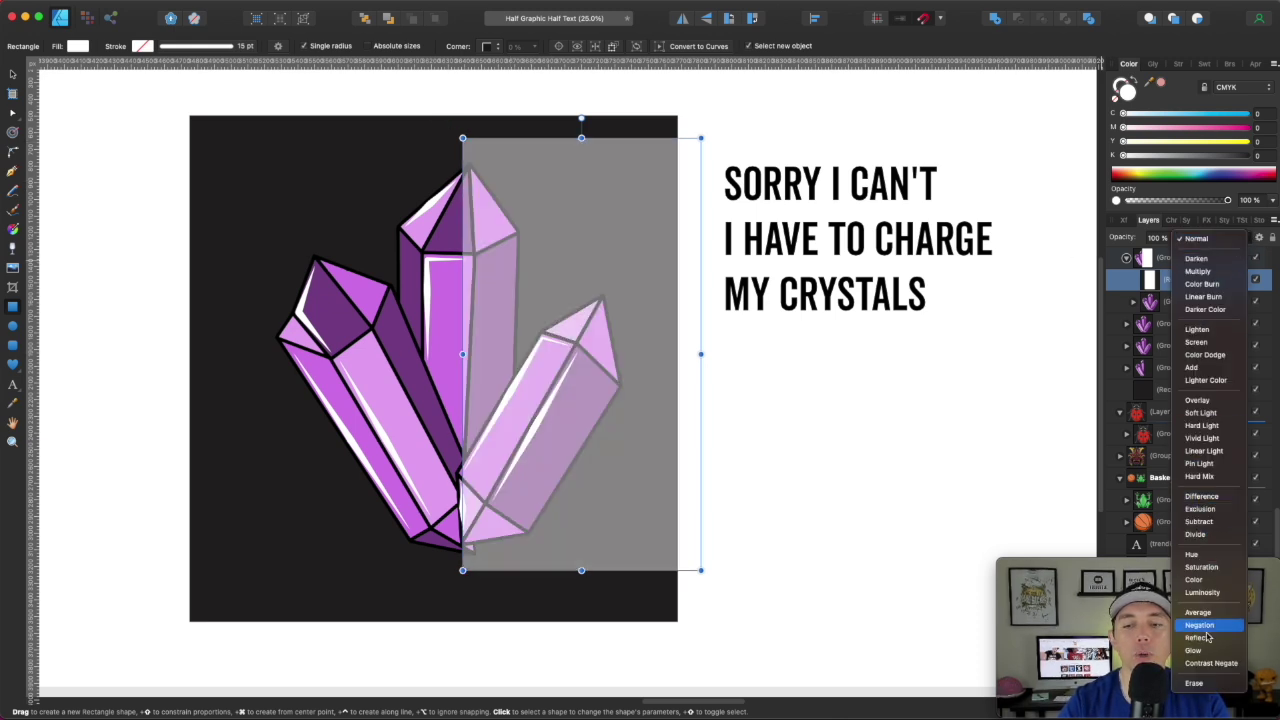
click(1196, 684)
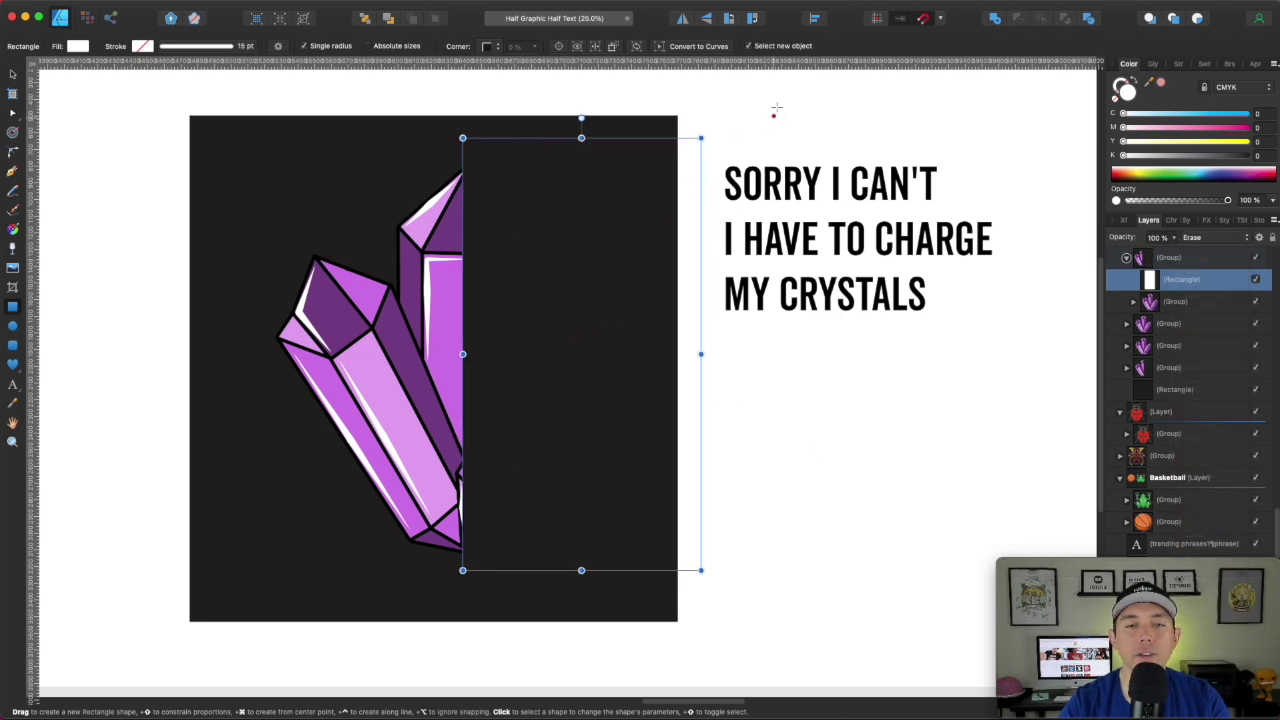
click(776, 107)
click(12, 76)
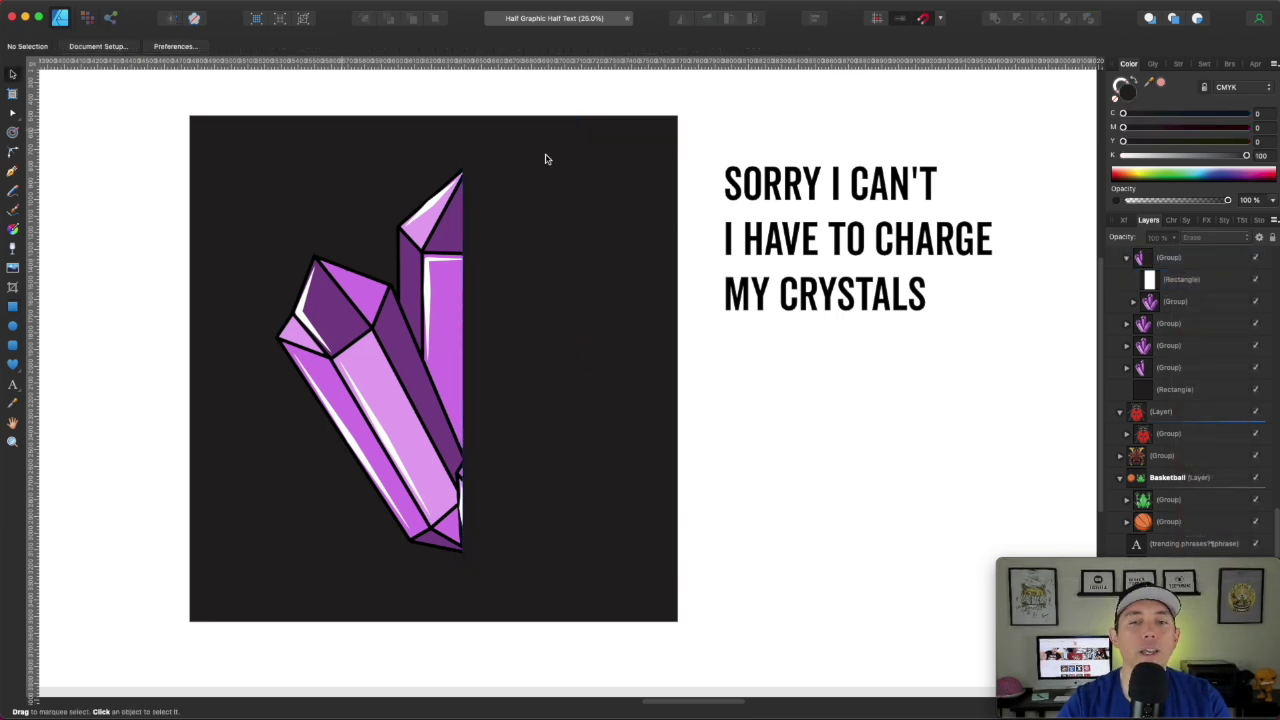
Step: Delete the black background rectangle behind the crystals
click(776, 190)
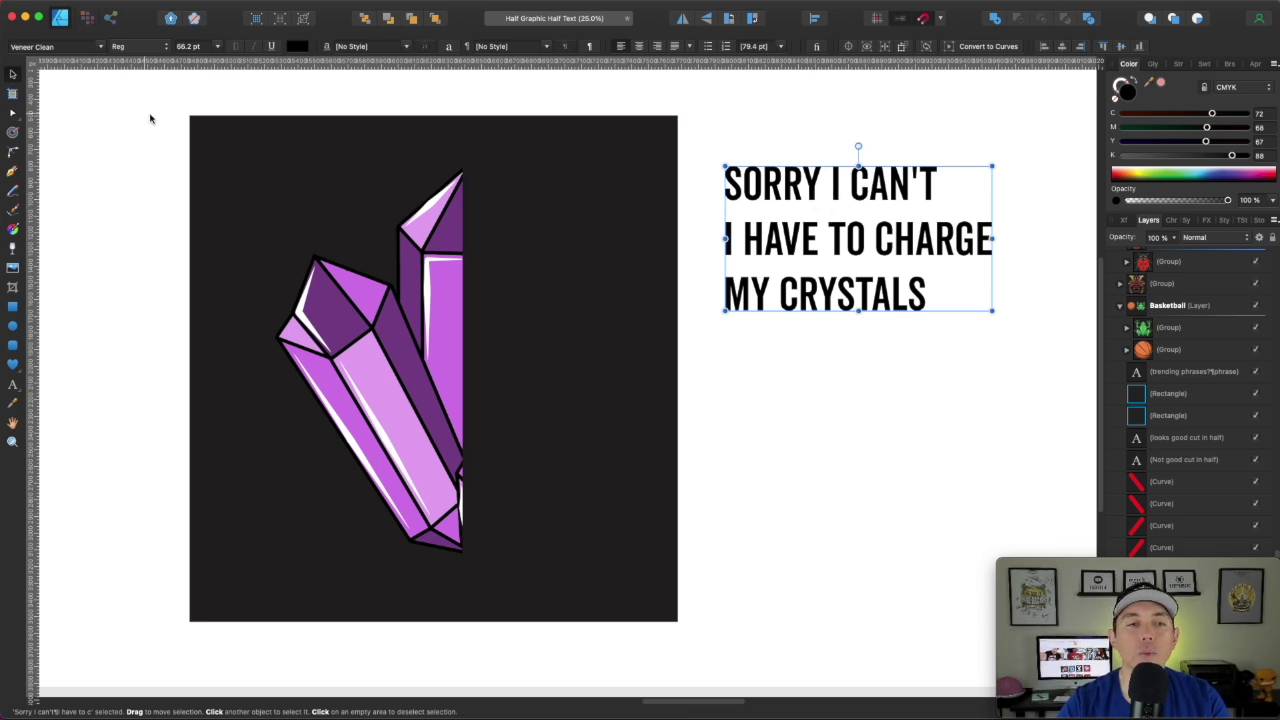
click(221, 132)
key(Delete)
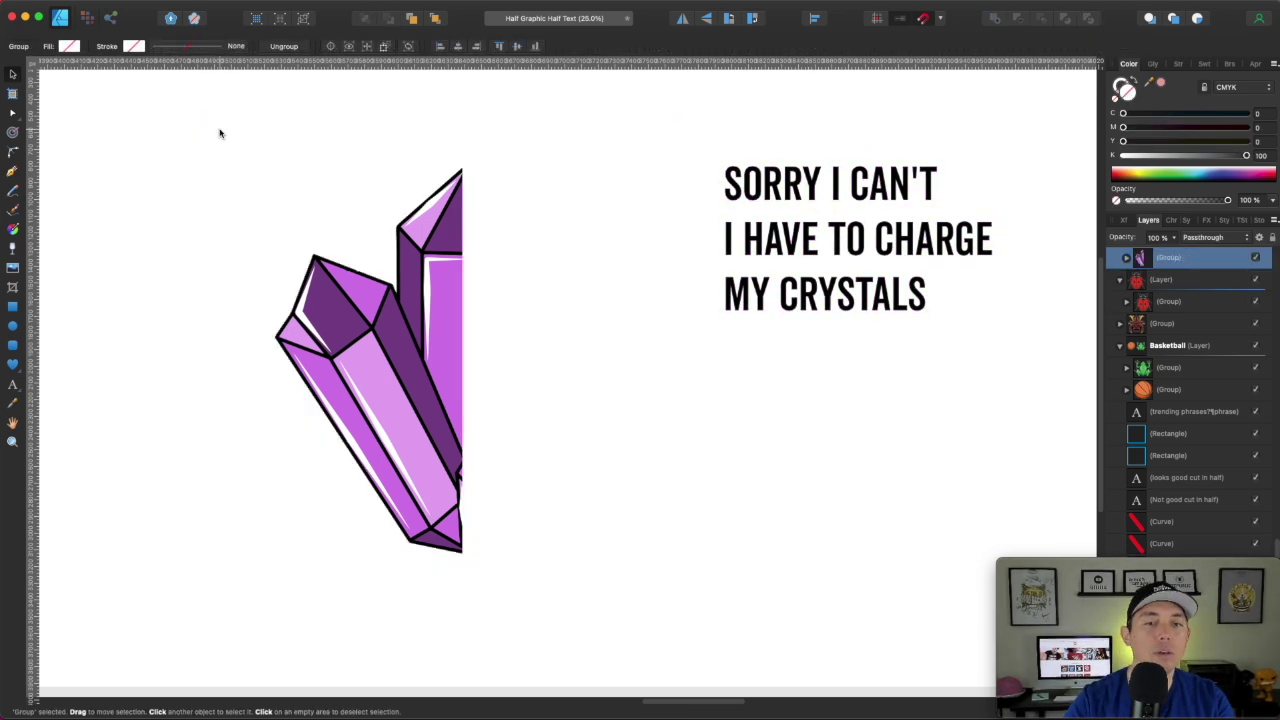
Step: Move the "SORRY I CAN'T I HAVE TO CHARGE MY CRYSTALS" text next to the cut edge of the crystals
drag(726, 196, 569, 196)
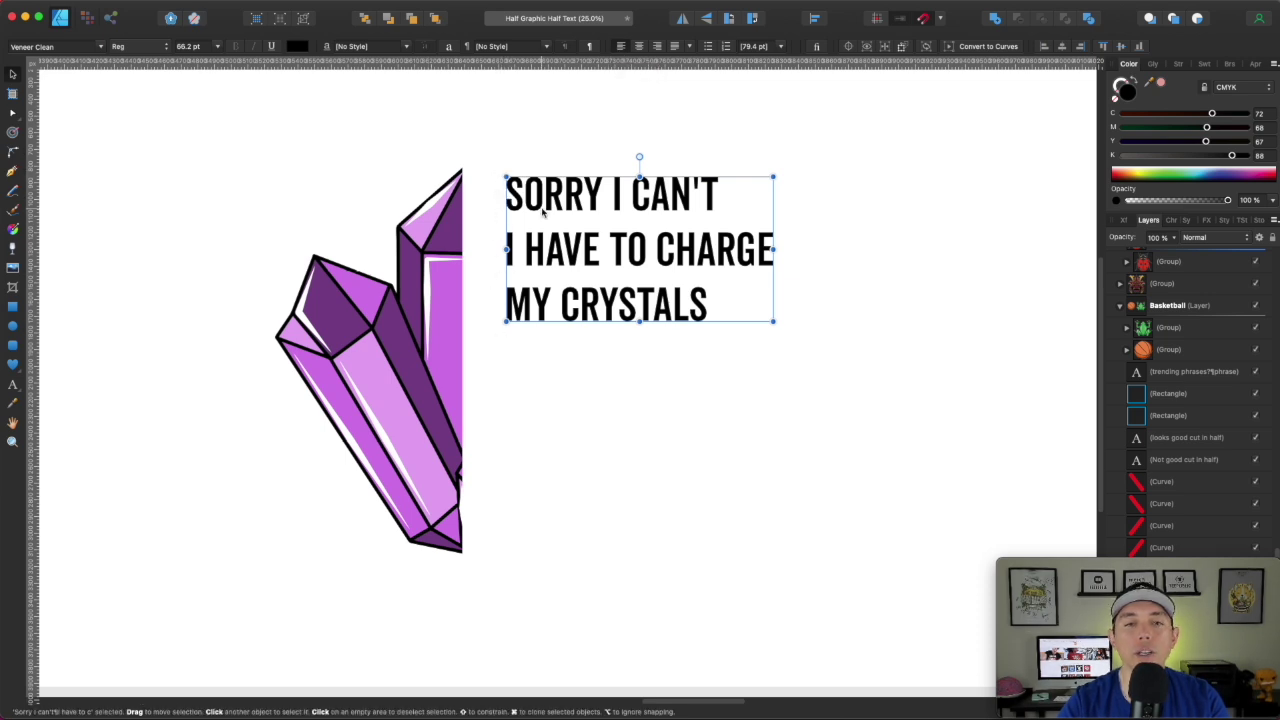
click(603, 199)
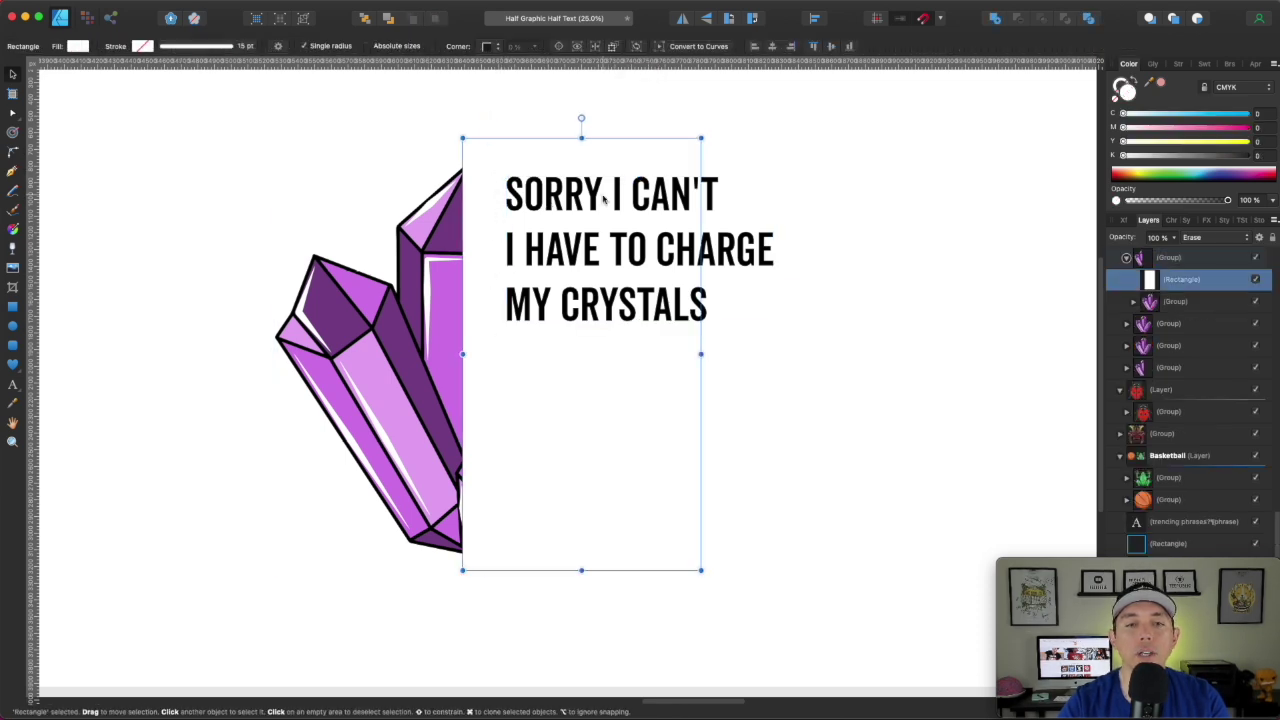
click(747, 258)
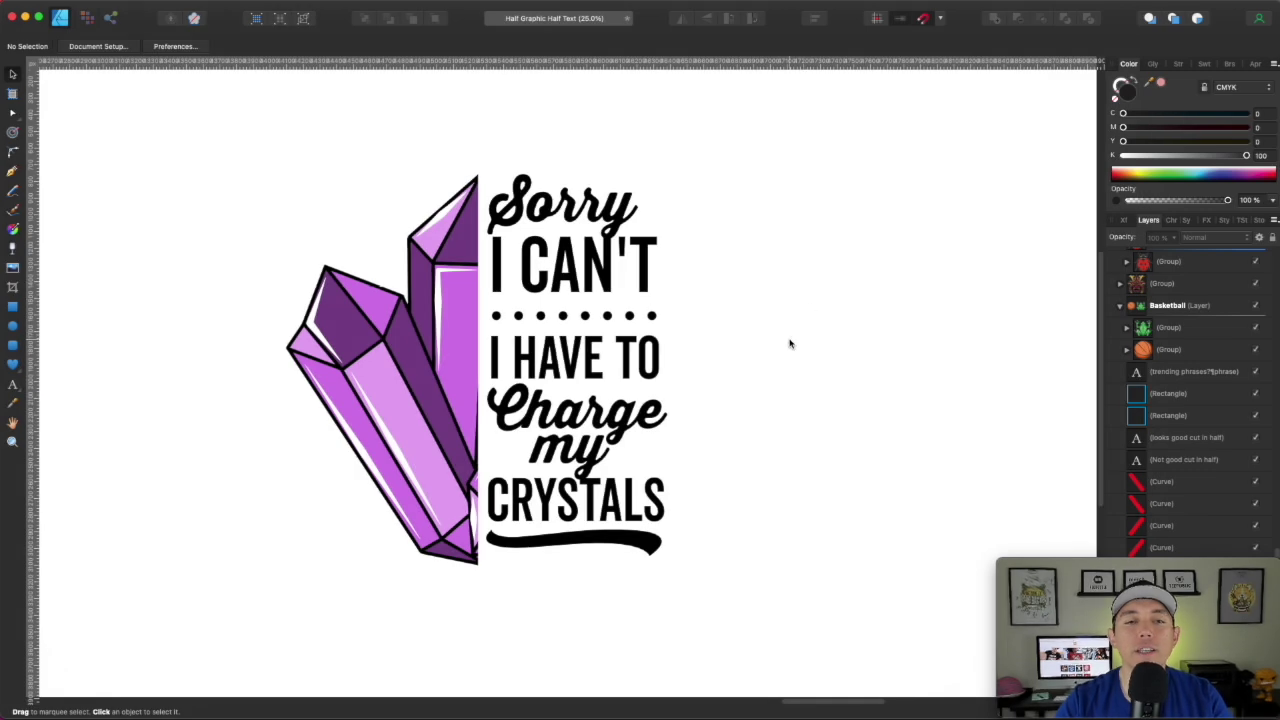
Step: Check the fonts of the "Sorry" and "I CAN'T" text lines in the finished crystal design
click(603, 218)
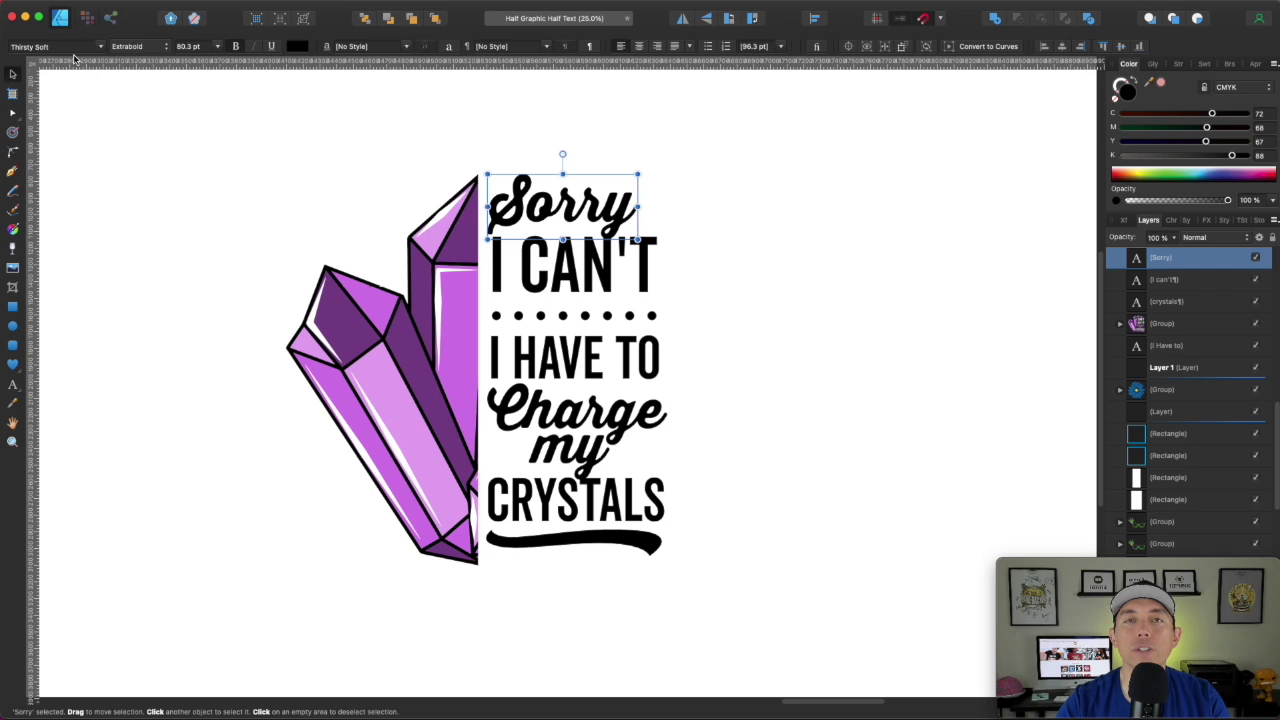
click(600, 280)
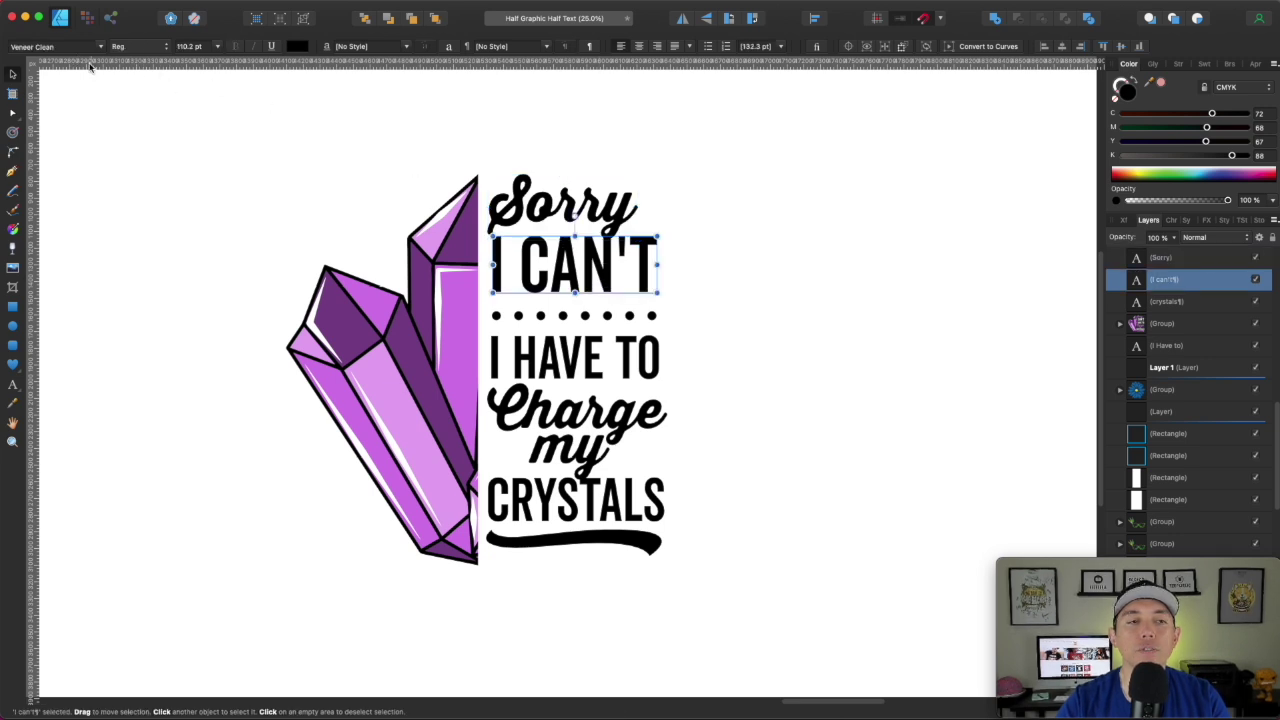
click(714, 208)
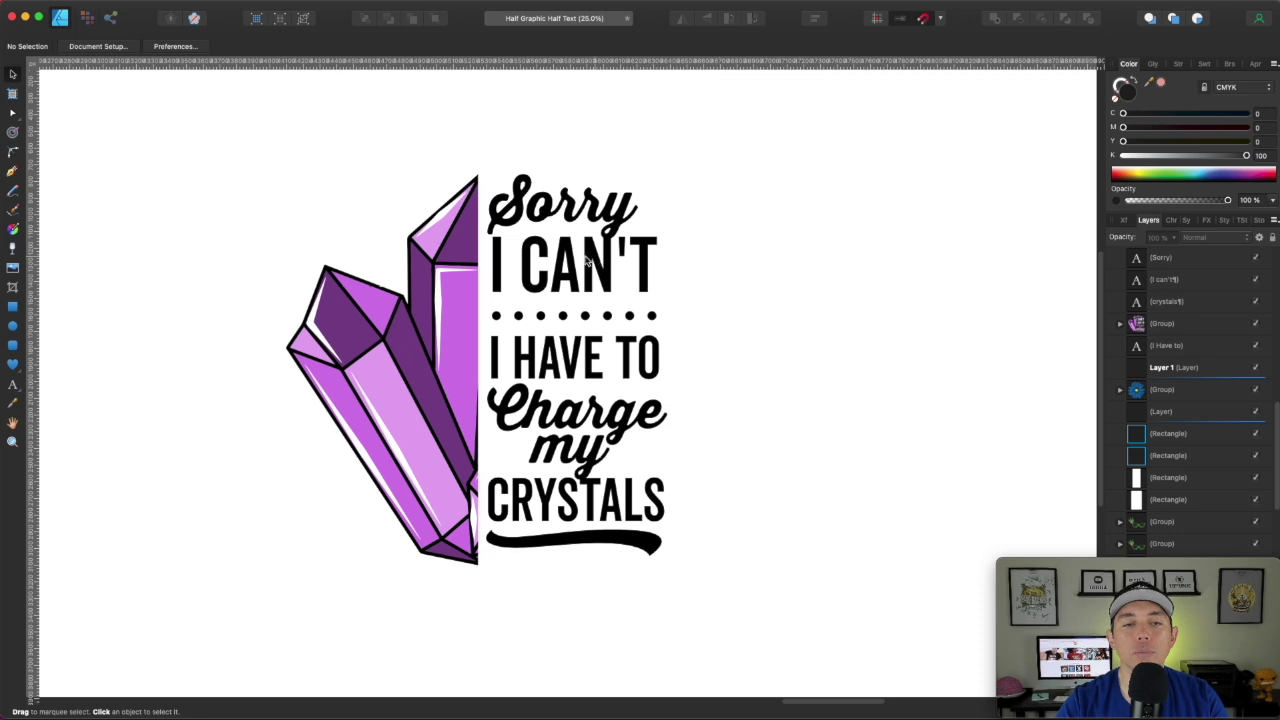
Step: Place a vertical guide along the starting edge of the stacked text, just beside the half crystal
click(505, 200)
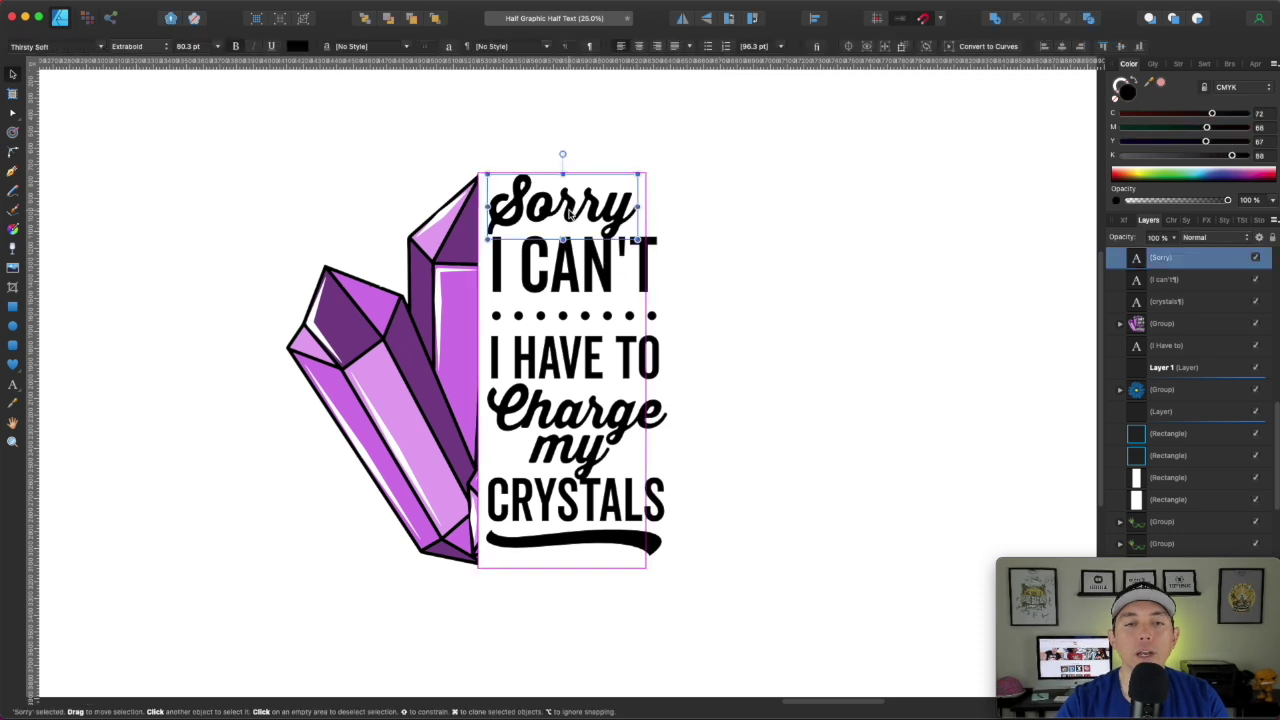
click(694, 200)
drag(35, 152, 483, 170)
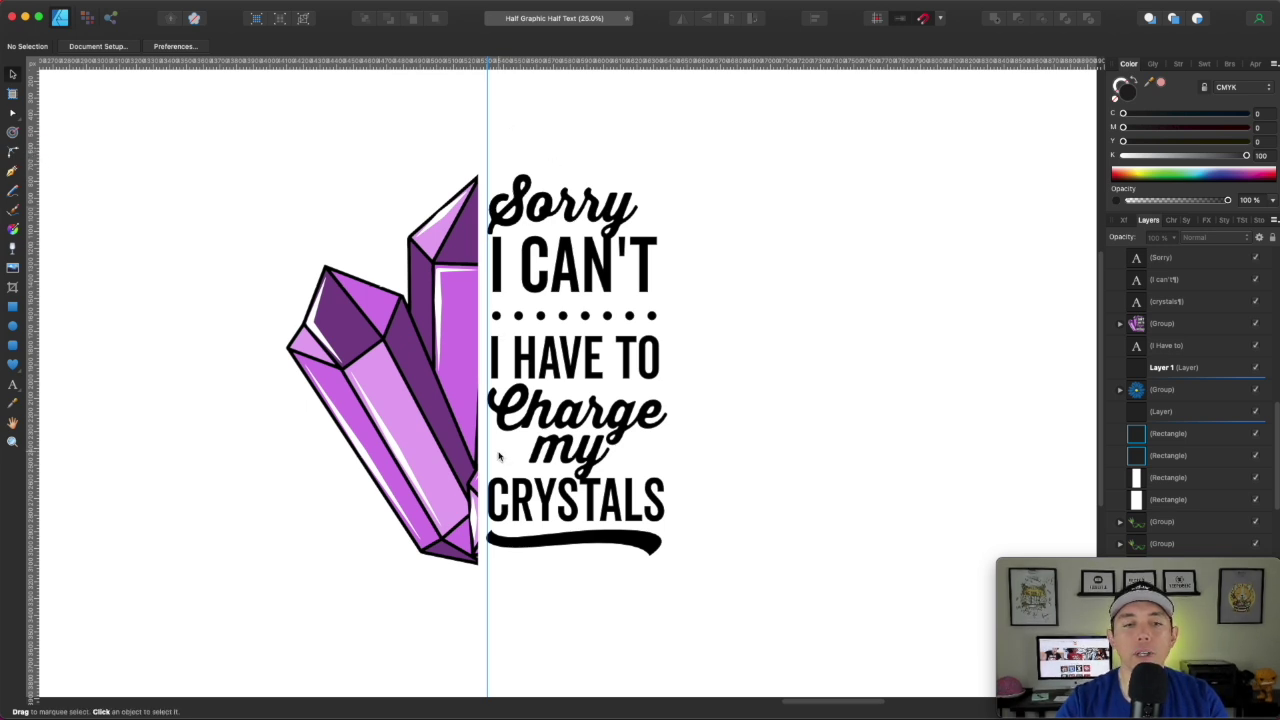
Step: Examine how the "Sorry", "I CAN'T", "I HAVE TO" and "Charge" lines align with the vertical guide
click(556, 205)
click(578, 260)
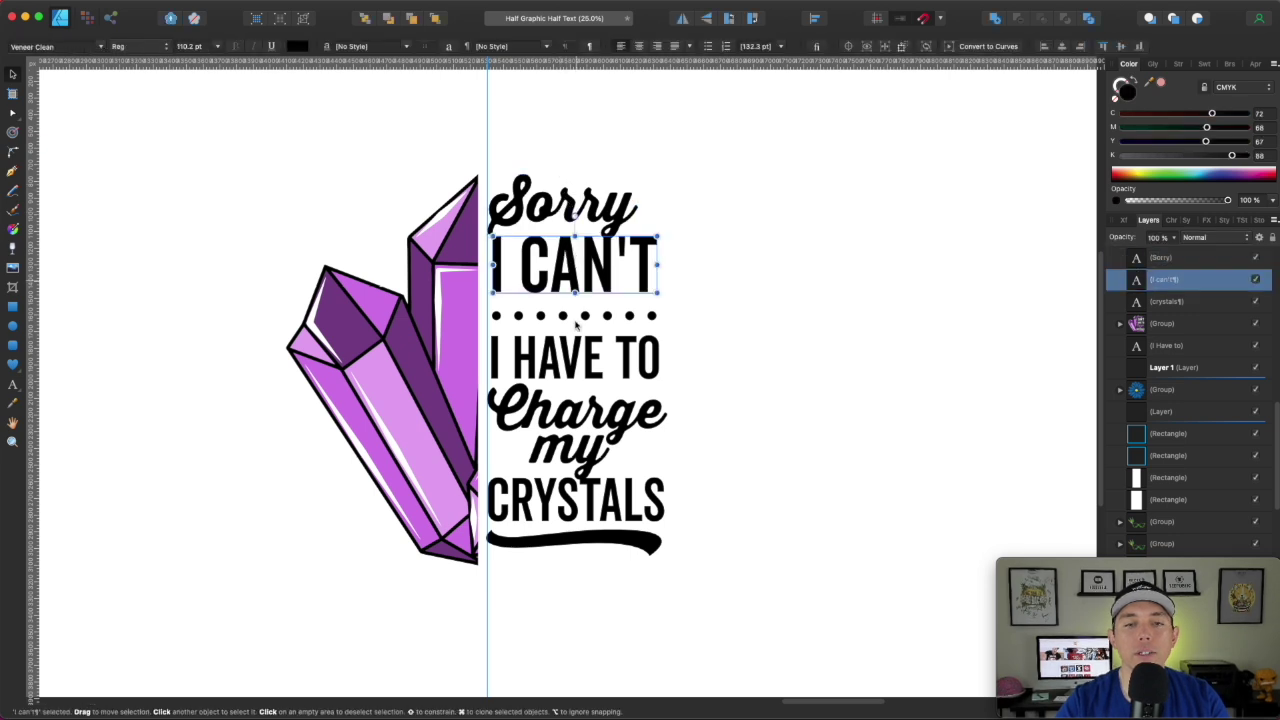
click(580, 362)
click(572, 414)
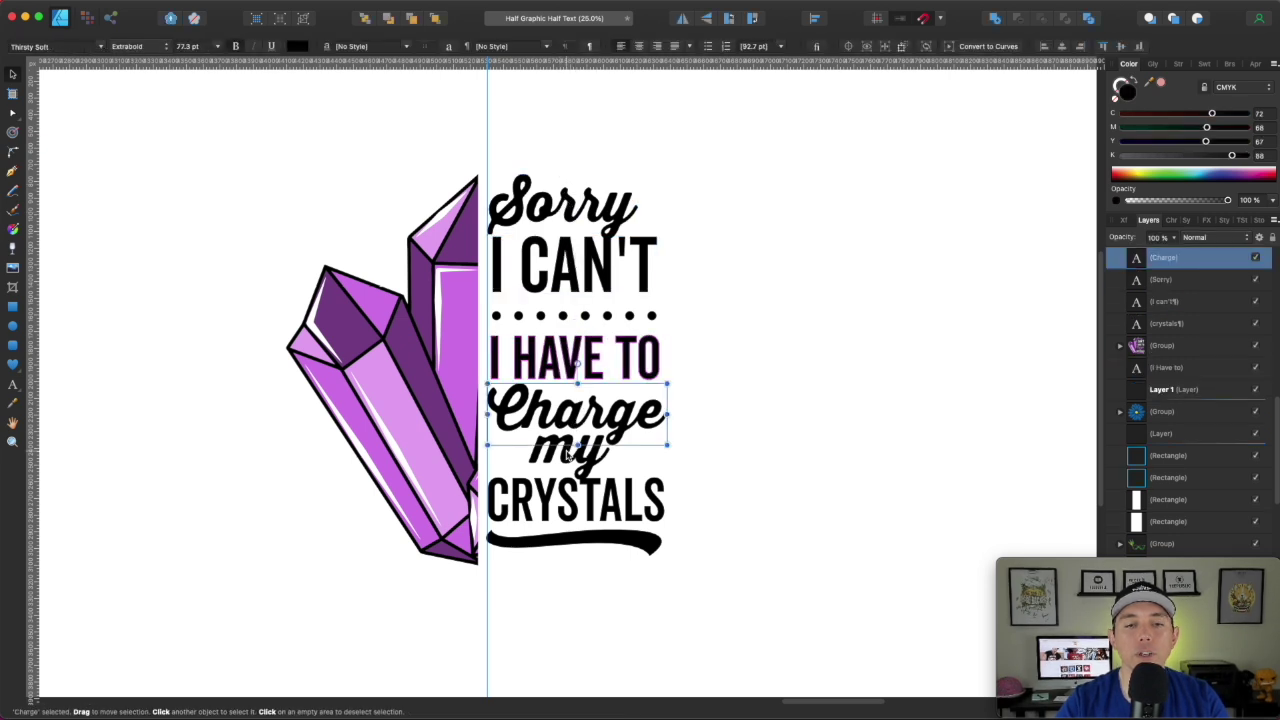
Step: Try moving the word "my" flush against the vertical guide, and undo the move
click(565, 466)
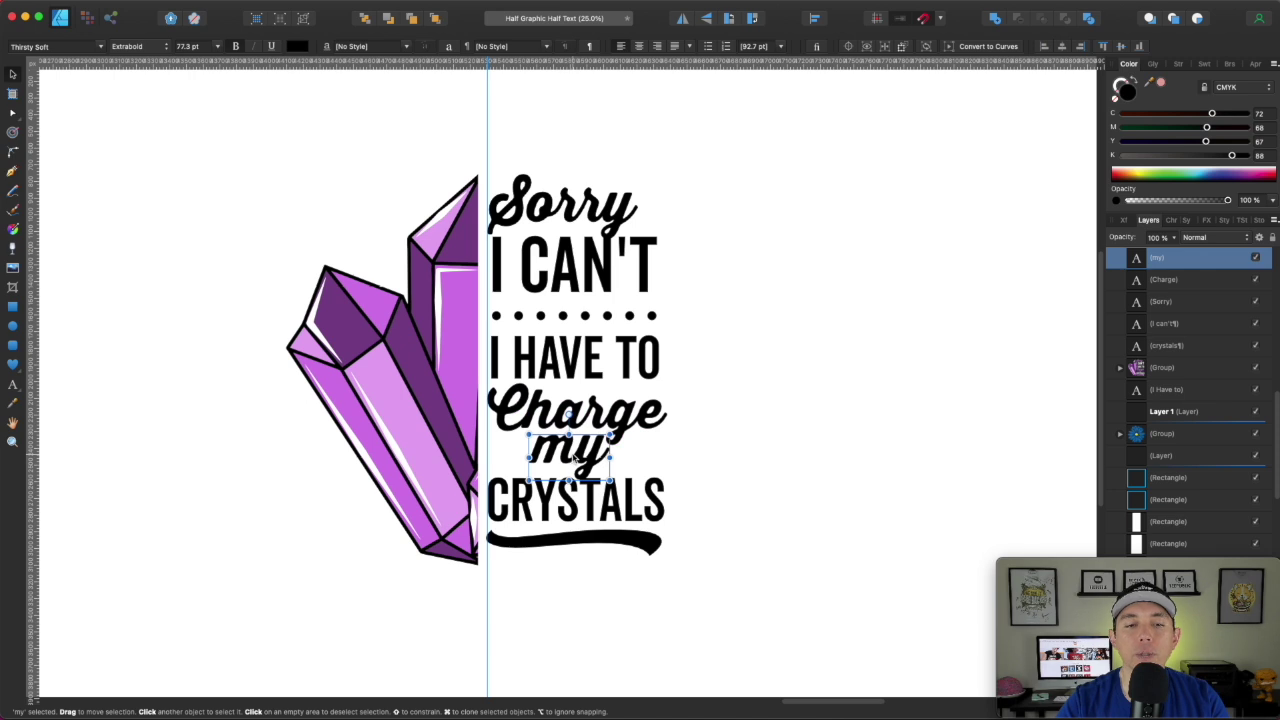
drag(575, 458, 533, 461)
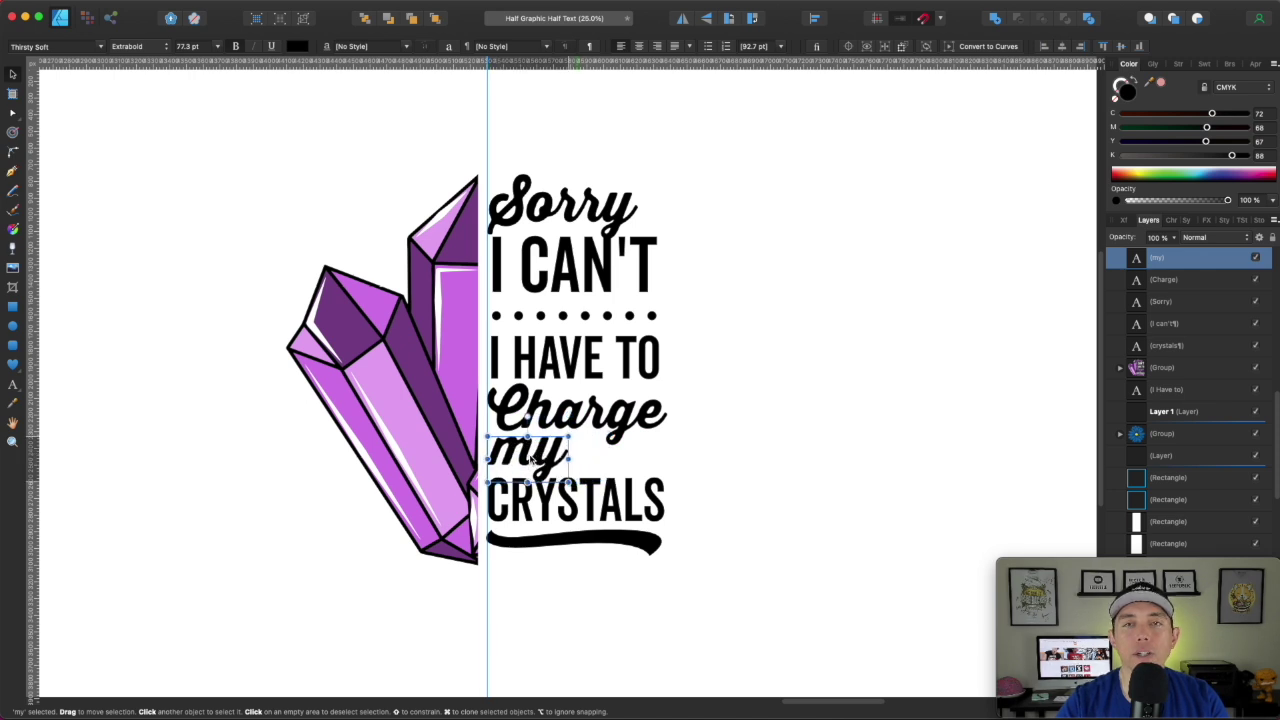
key(super+z)
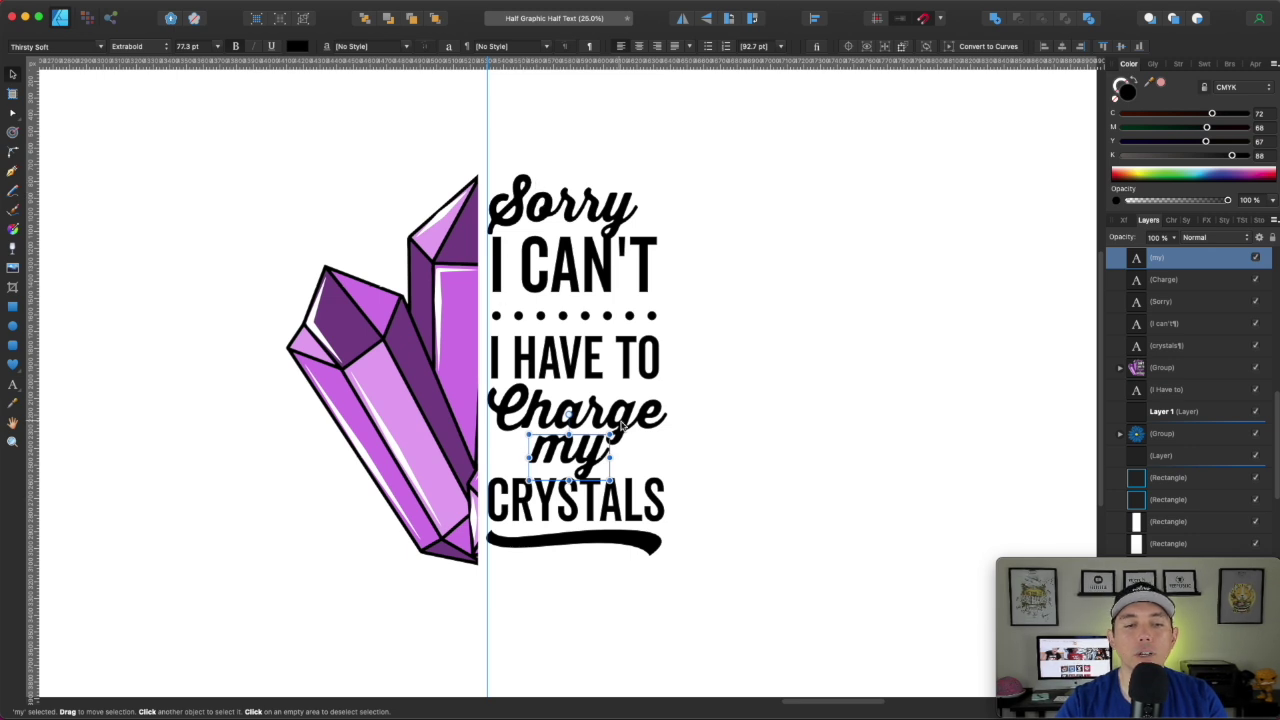
click(738, 450)
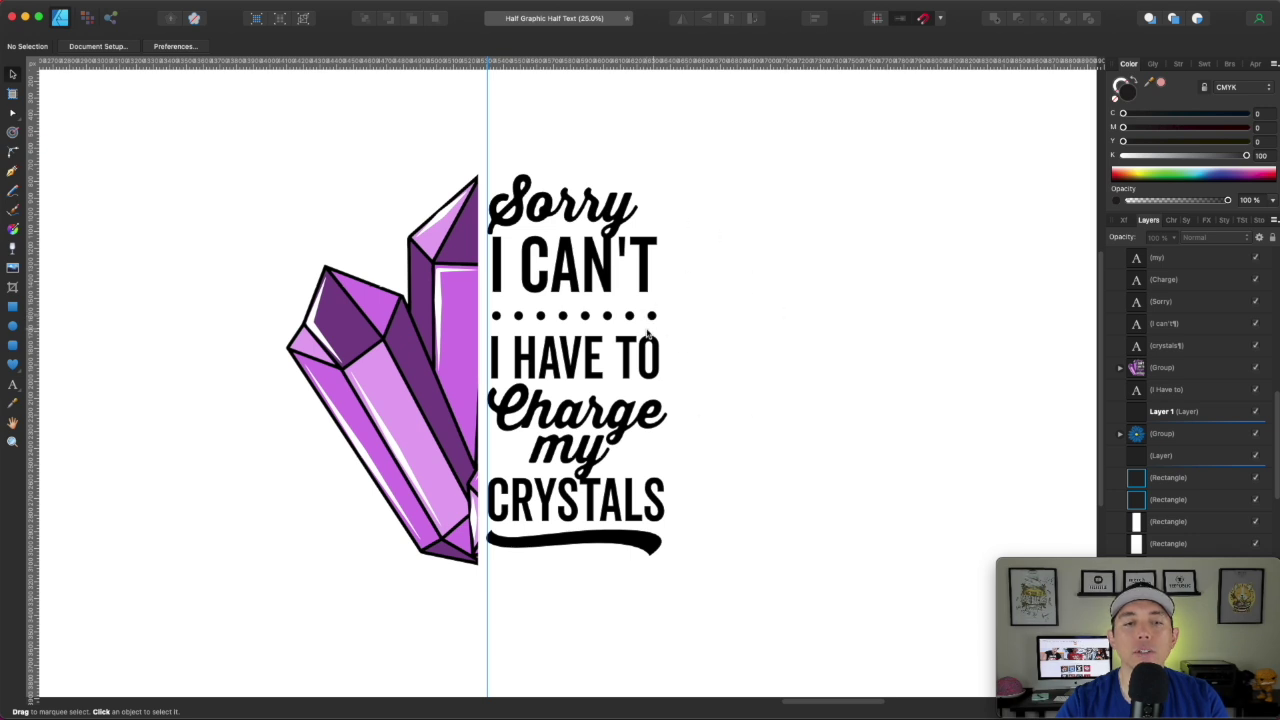
Step: Try drawing a small circle beside the dotted divider between "I CAN'T" and "I HAVE TO"
click(540, 317)
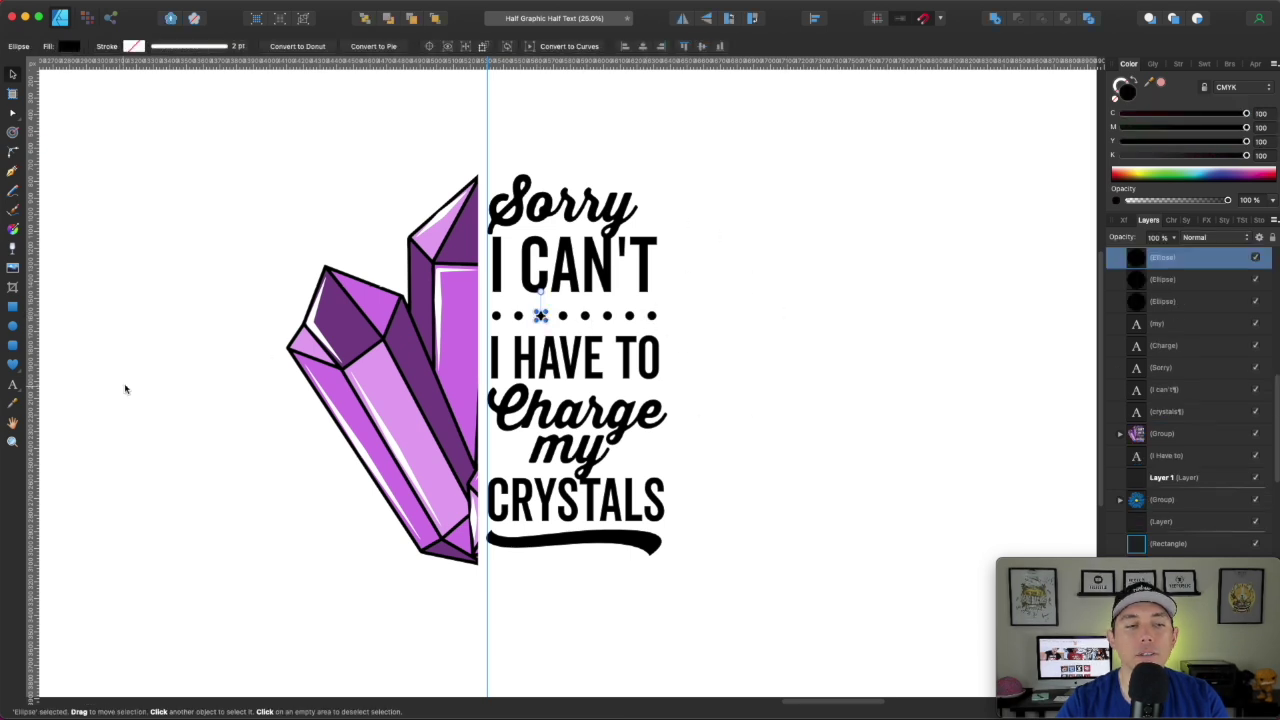
click(13, 326)
drag(695, 316, 716, 335)
click(13, 74)
click(740, 300)
click(705, 328)
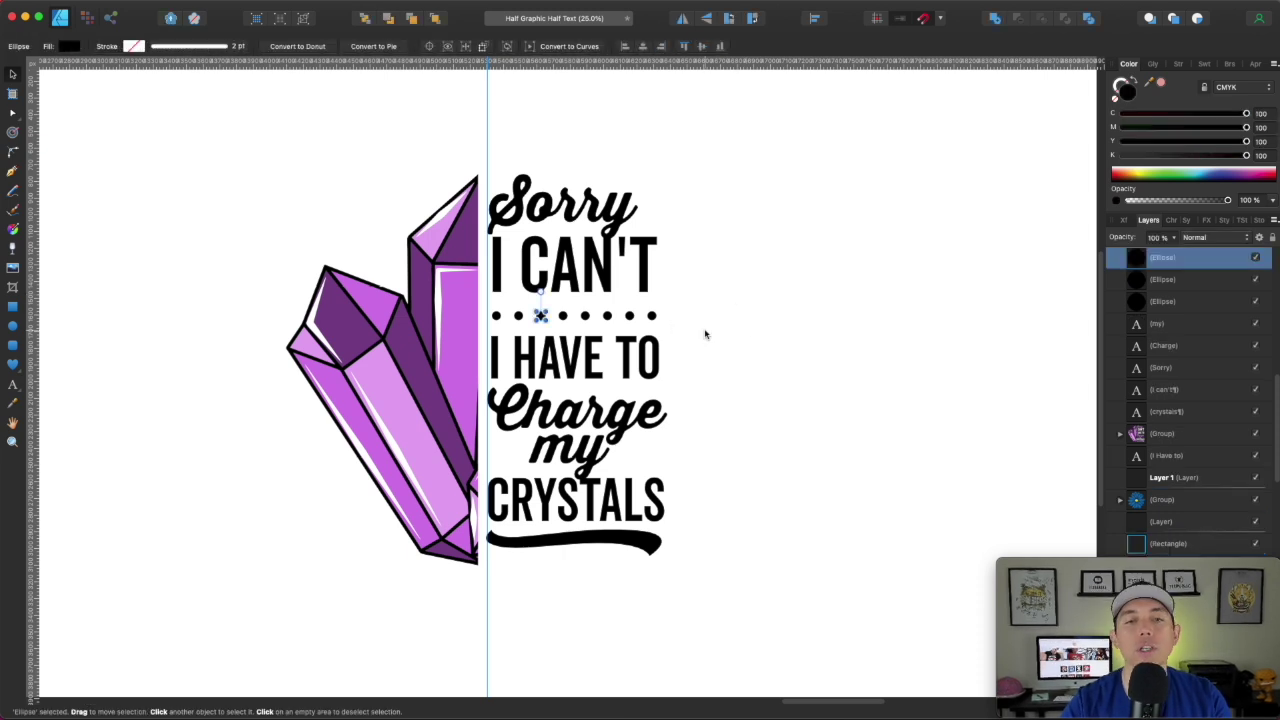
Step: Select the curved swash underline beneath "CRYSTALS"
click(748, 360)
click(625, 543)
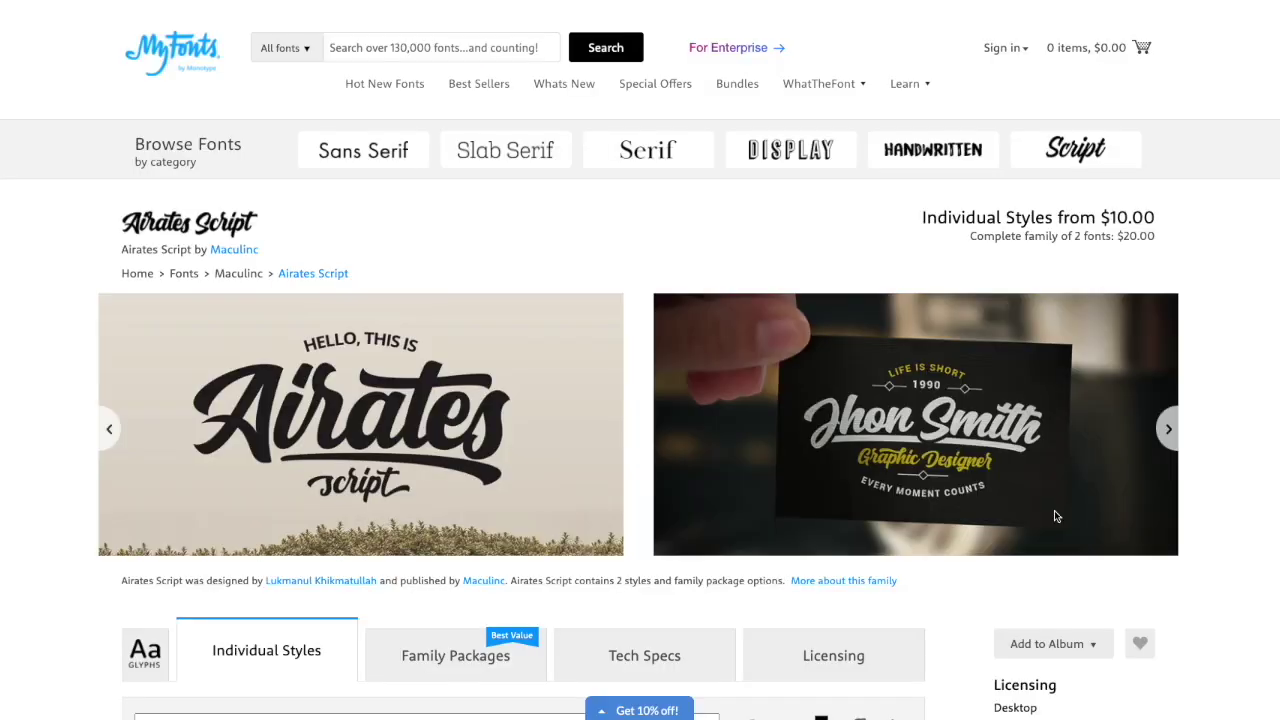
Step: Look over the Airates Script font page on MyFonts, and deselect the swash underline in the crystal design
scroll(1054, 512, down, 1)
scroll(1054, 510, down, 5)
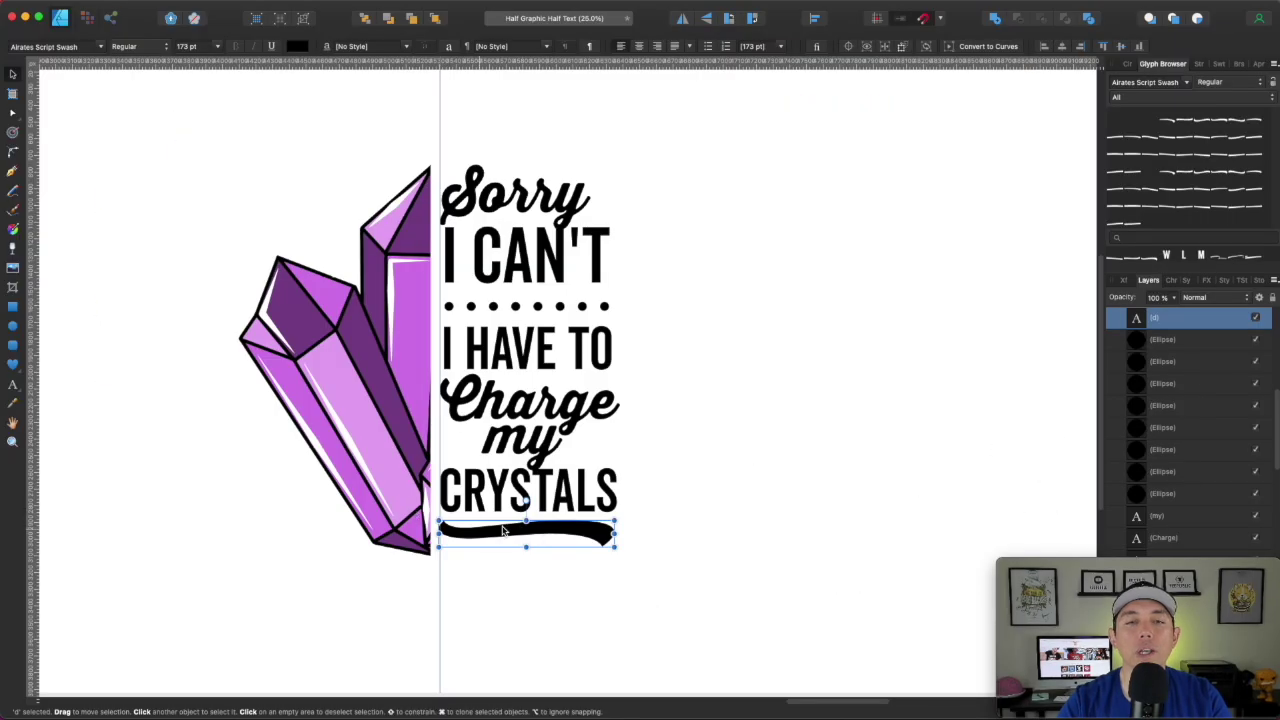
click(721, 388)
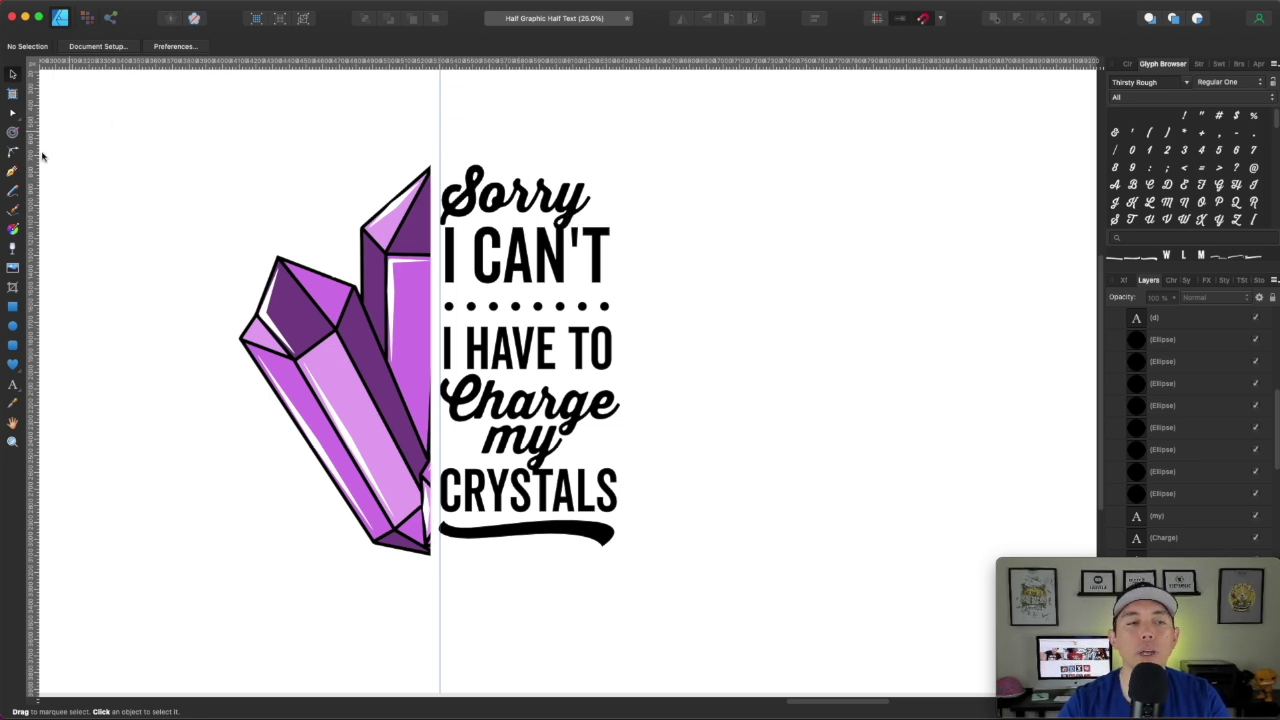
Step: Try framing the crystal and slogan with a tall rectangle that has a dark outline and no fill
click(13, 306)
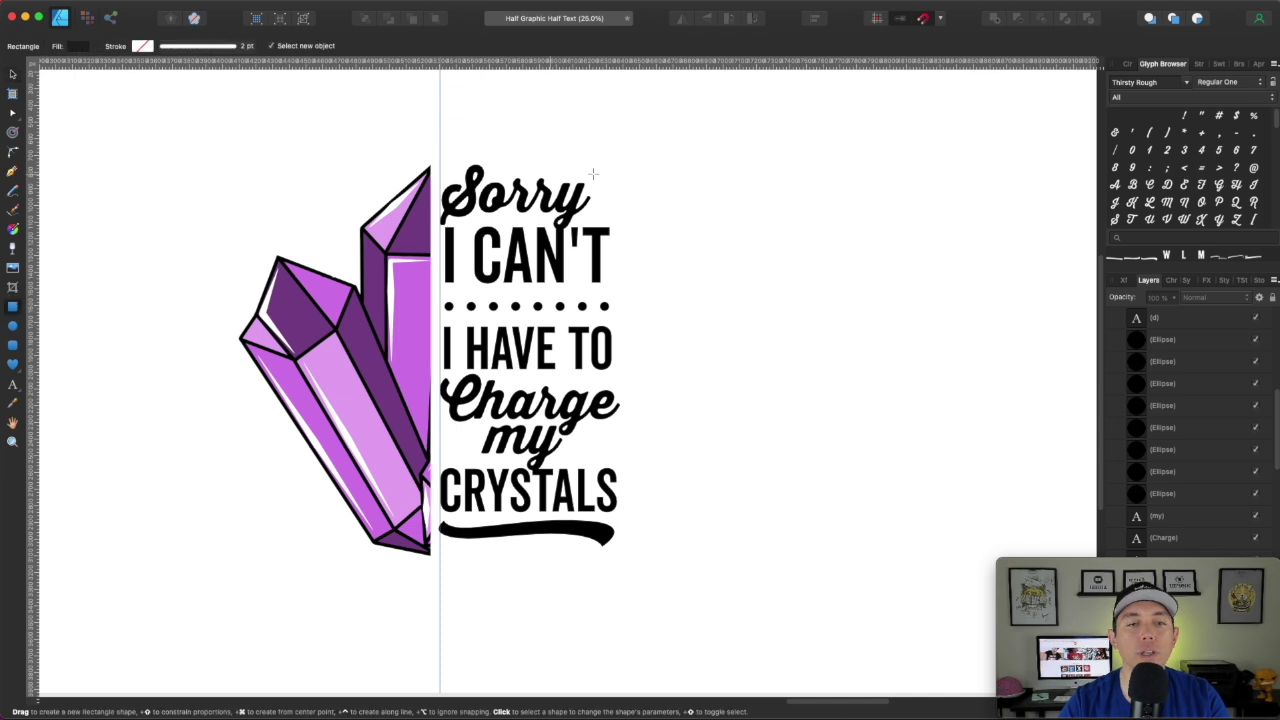
mouse_move(668, 172)
mouse_down()
mouse_move(923, 569)
mouse_move(946, 578)
mouse_up()
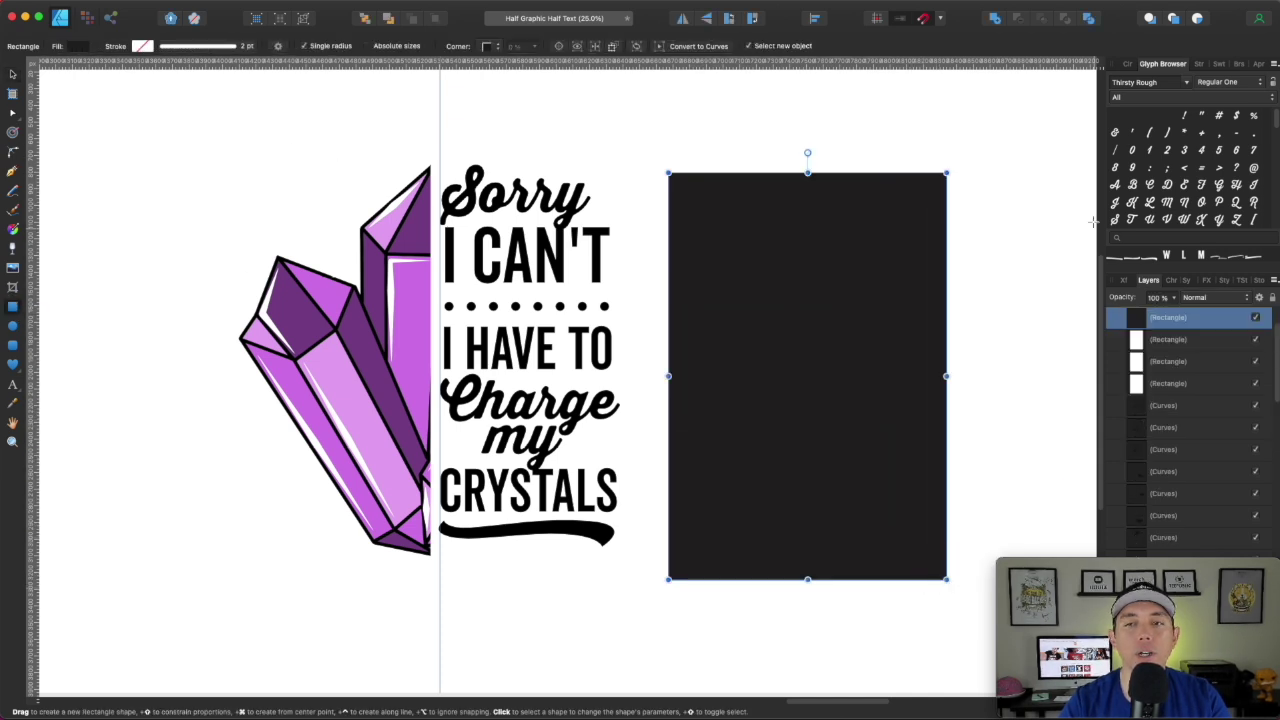
click(1124, 64)
click(1131, 86)
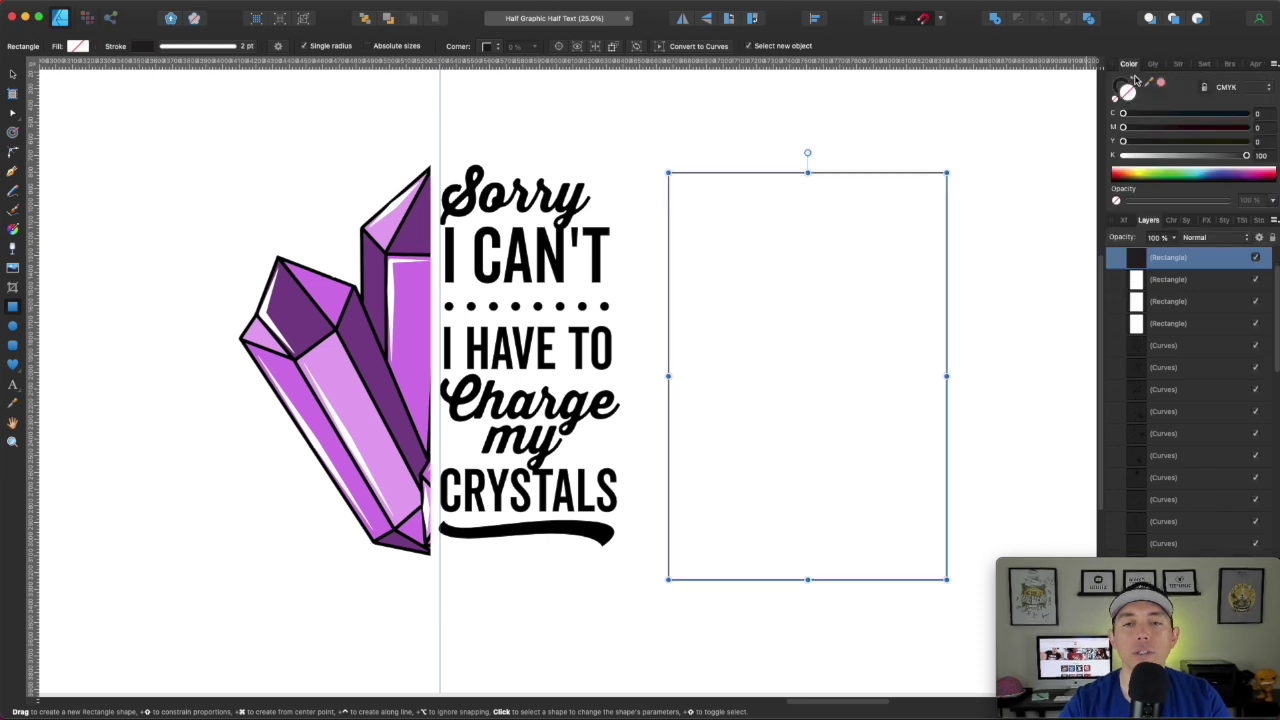
click(12, 74)
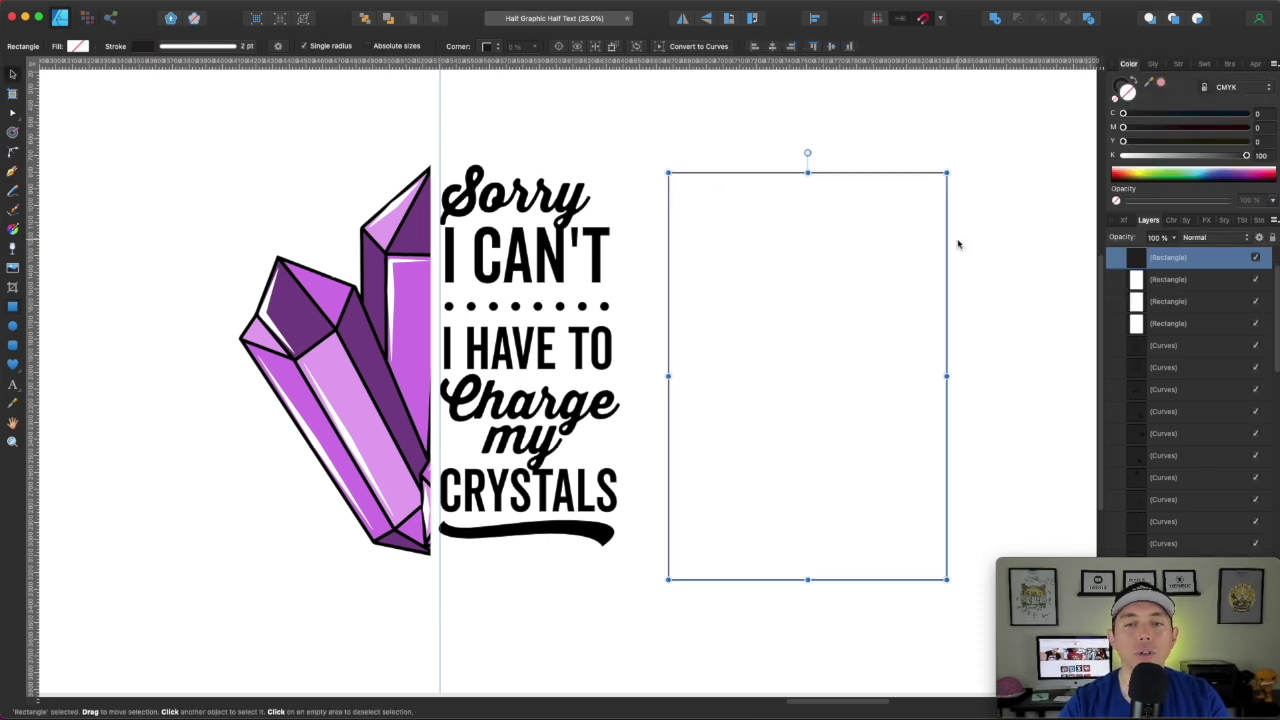
drag(947, 238, 522, 222)
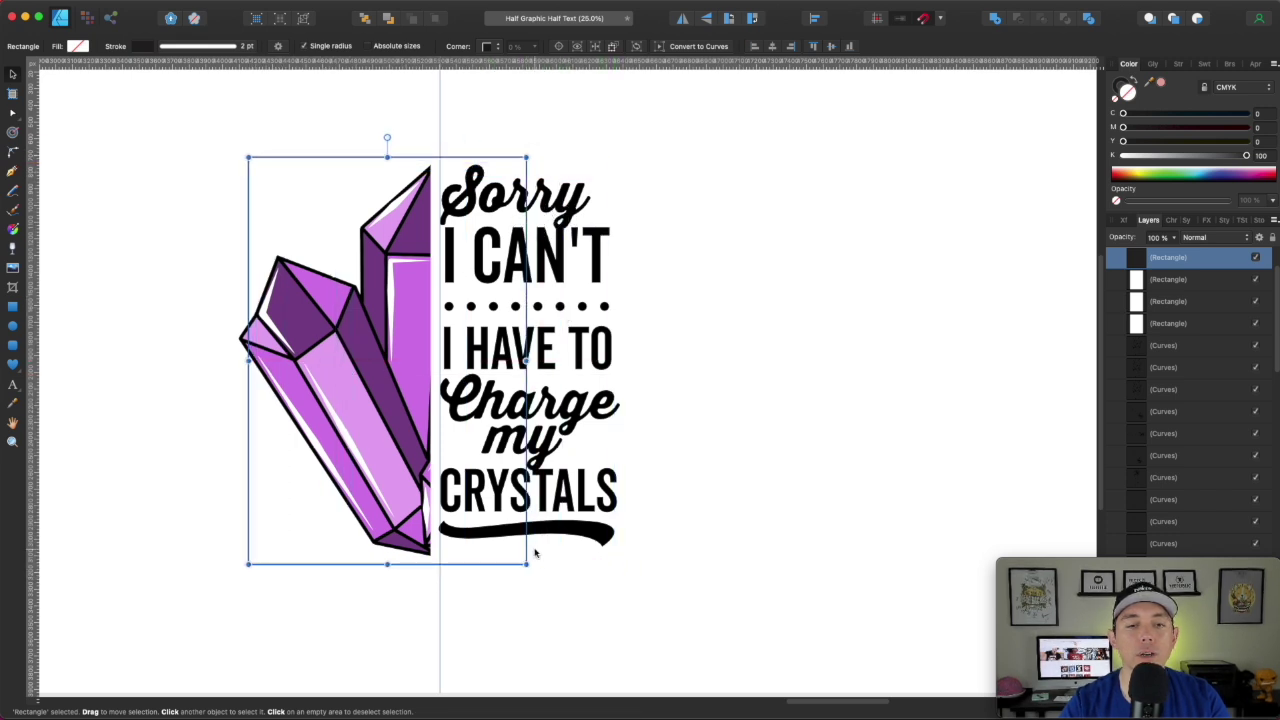
drag(527, 563, 620, 572)
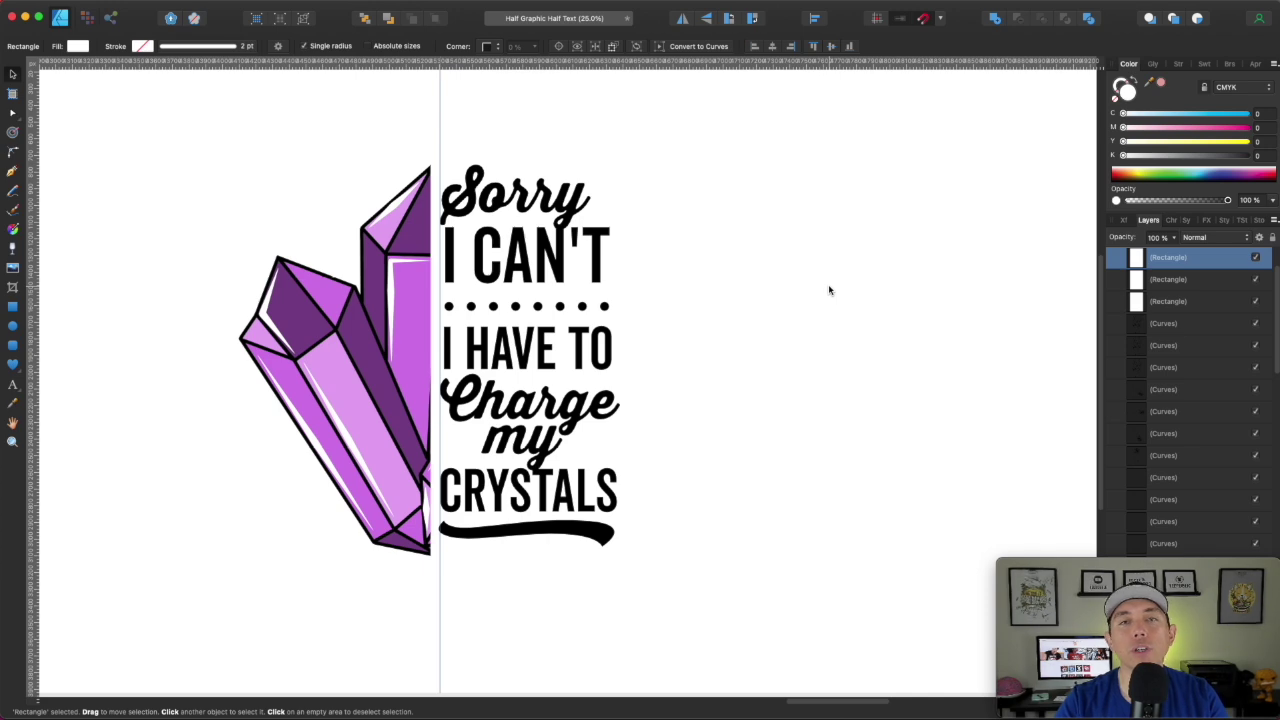
click(839, 286)
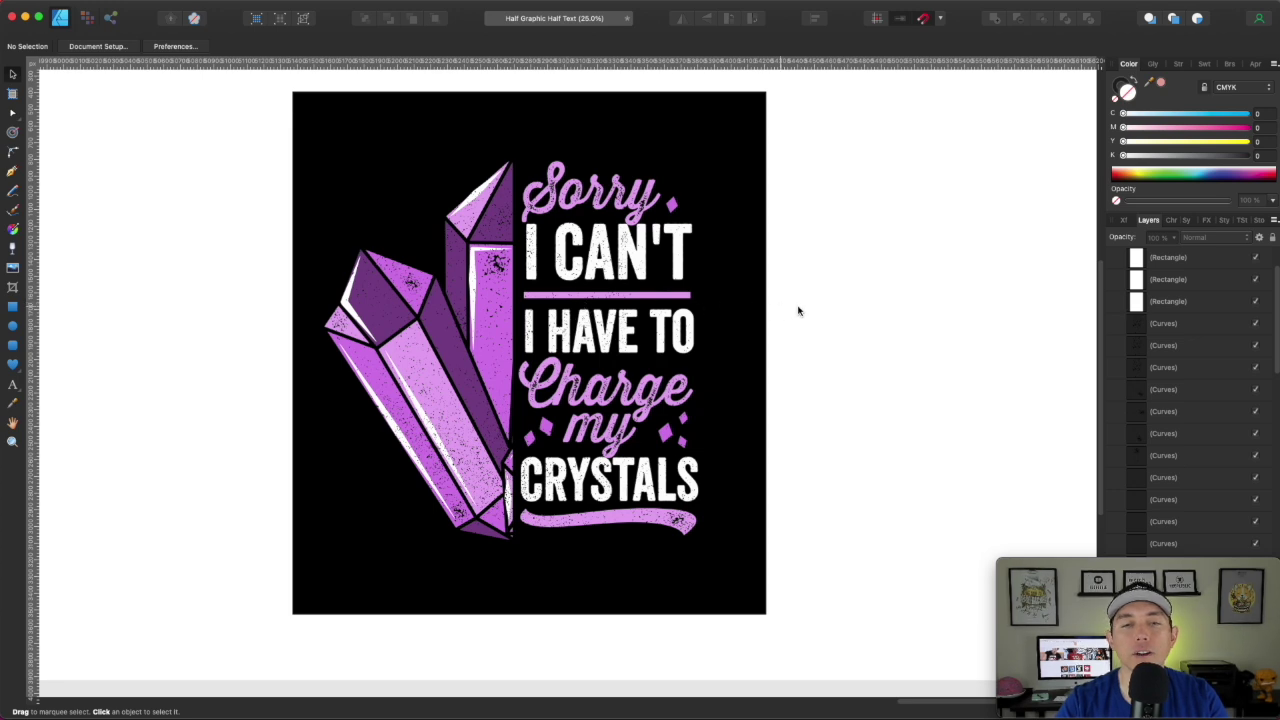
Step: Try drawing a thin horizontal rectangle beside the finished design, level with its divider line, and undo it
click(13, 306)
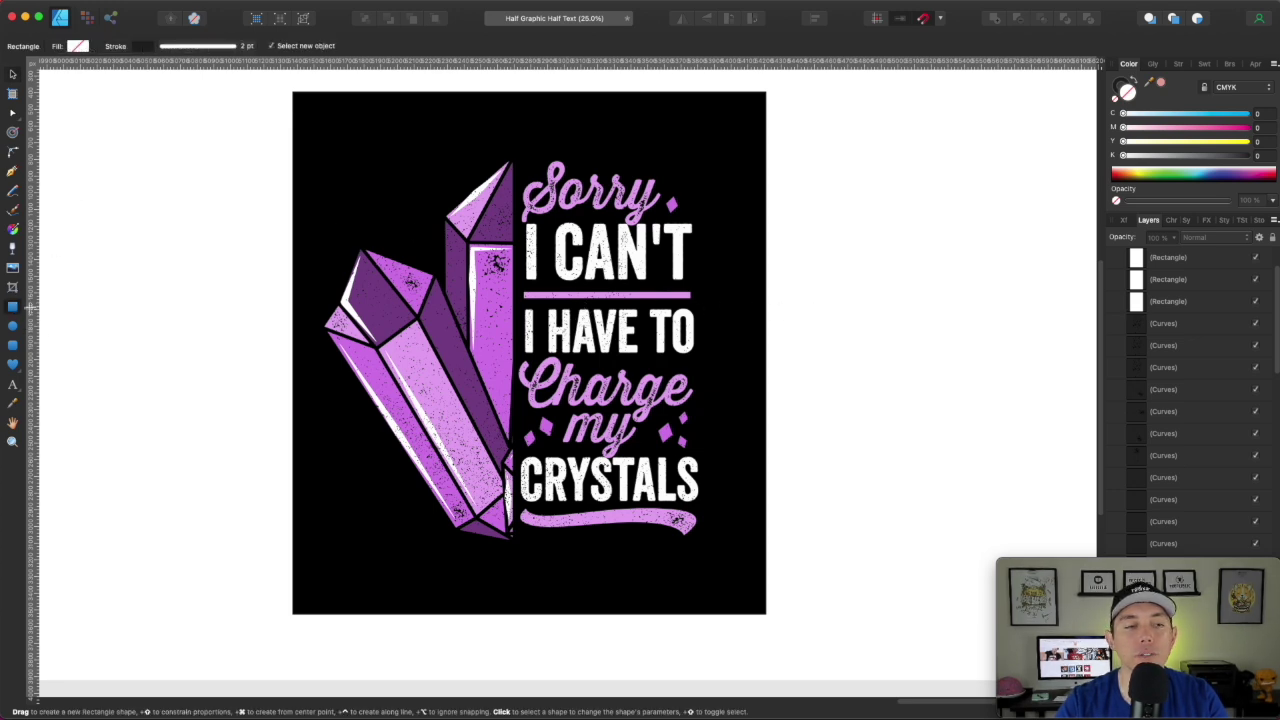
drag(737, 289, 908, 298)
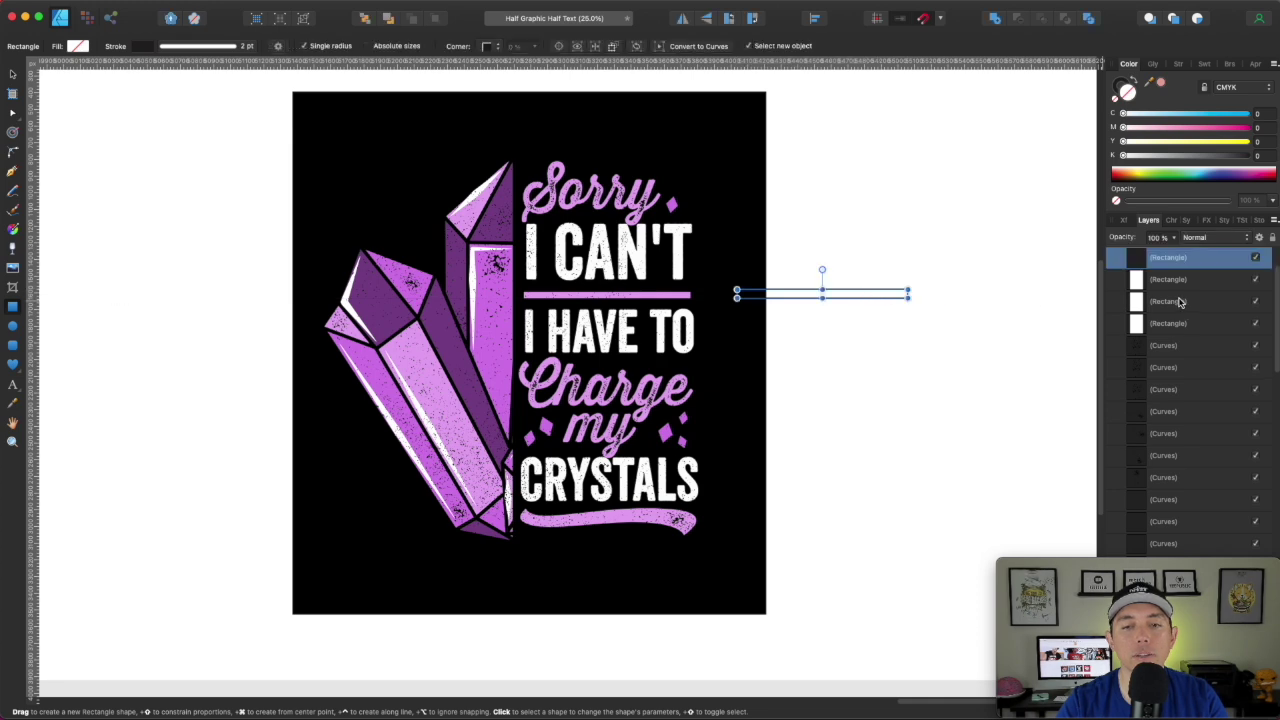
key(super+z)
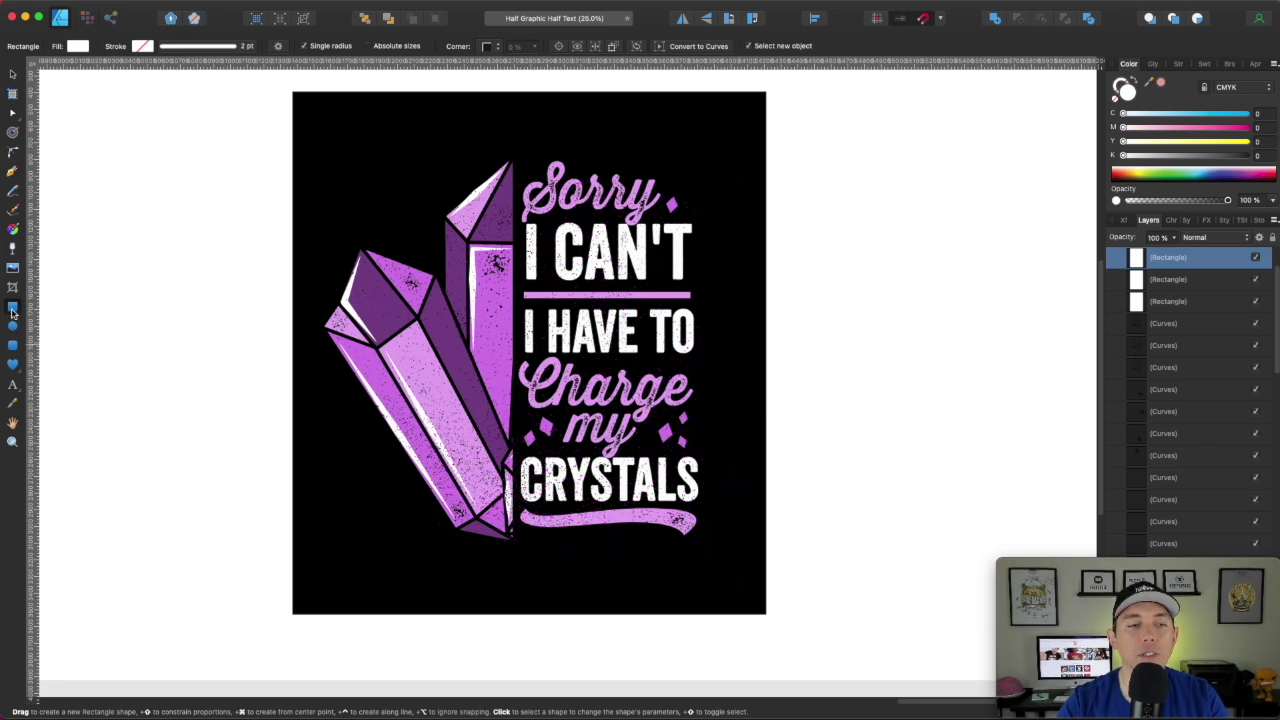
Step: Try drawing a small outlined diamond beside the finished design with the Diamond Tool, and delete it
click(14, 366)
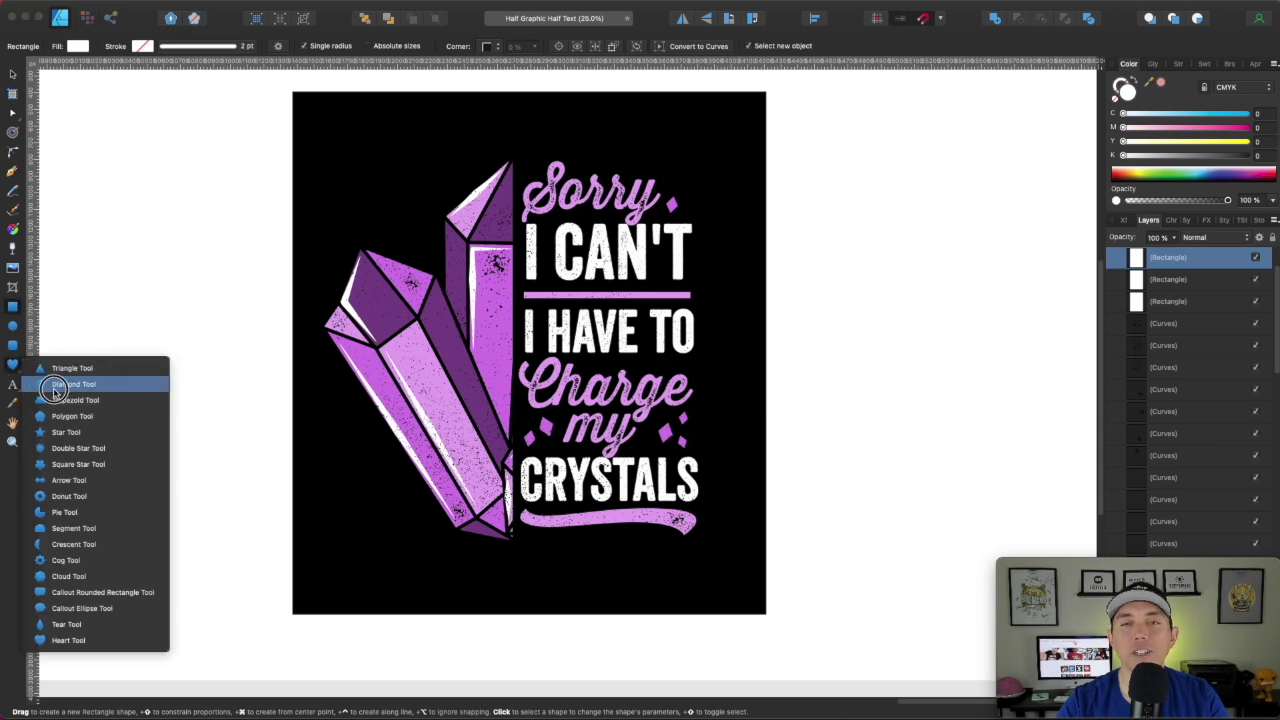
click(55, 389)
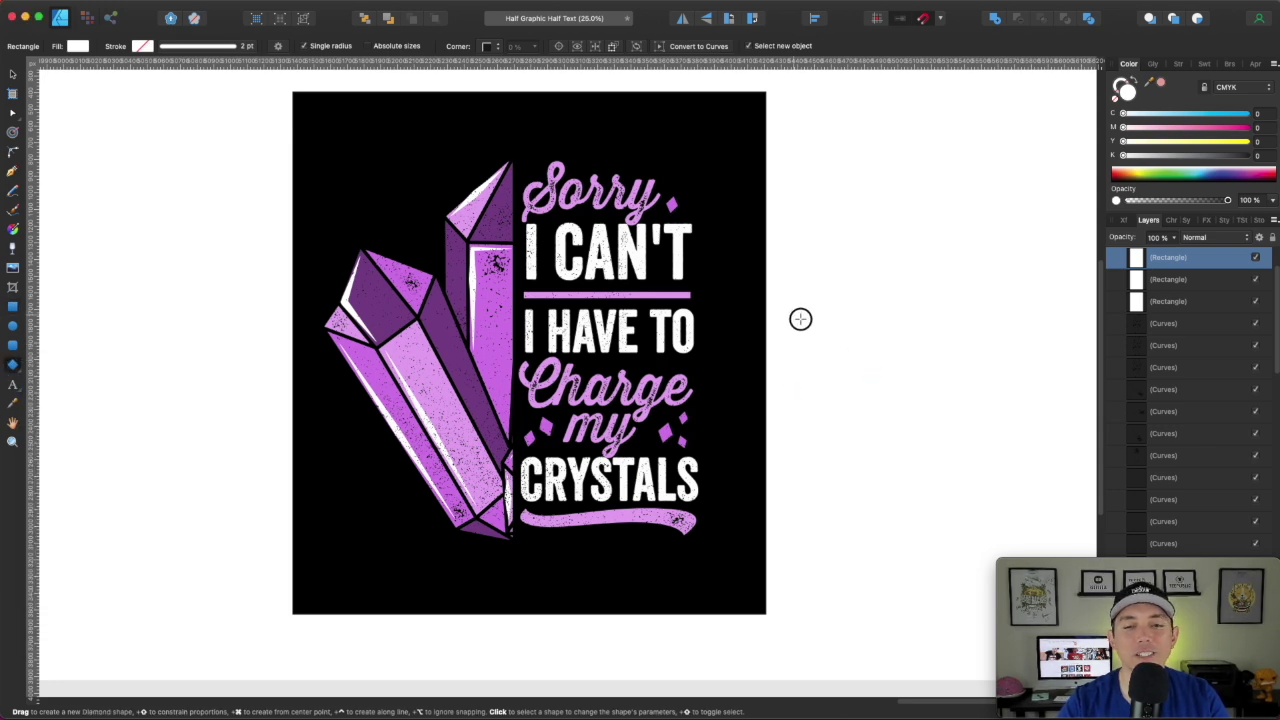
drag(800, 317, 834, 353)
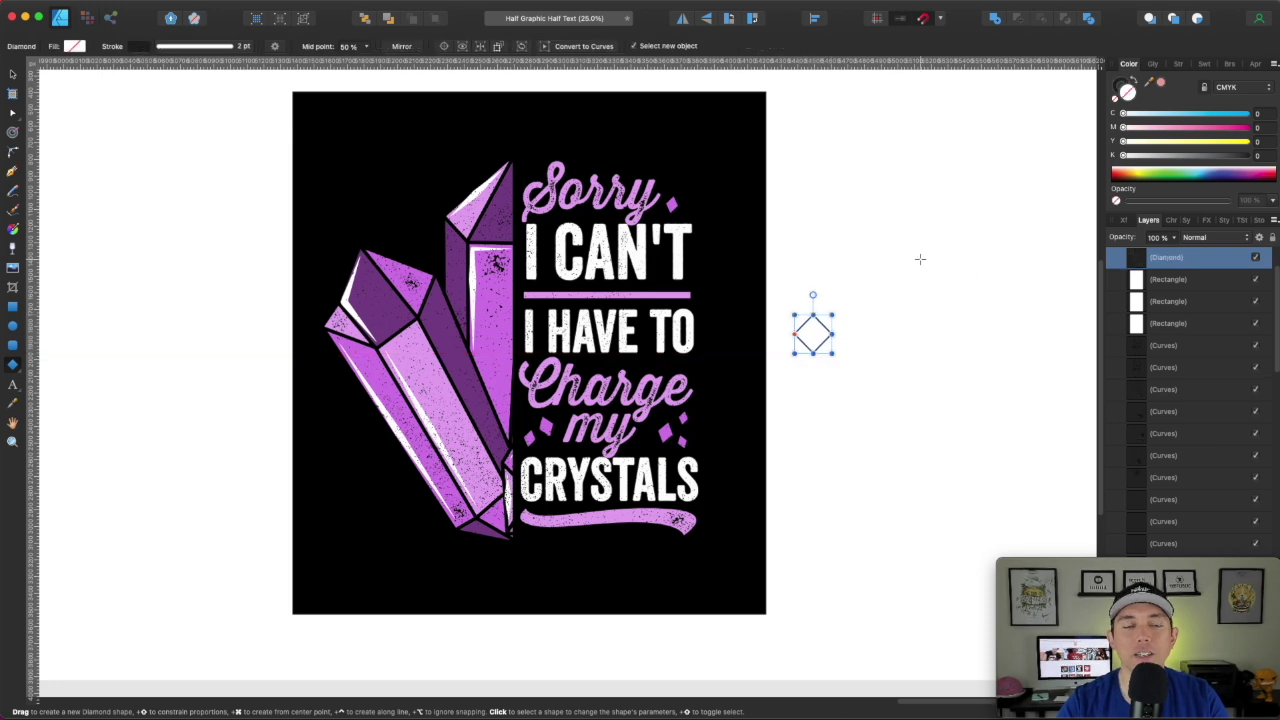
click(12, 75)
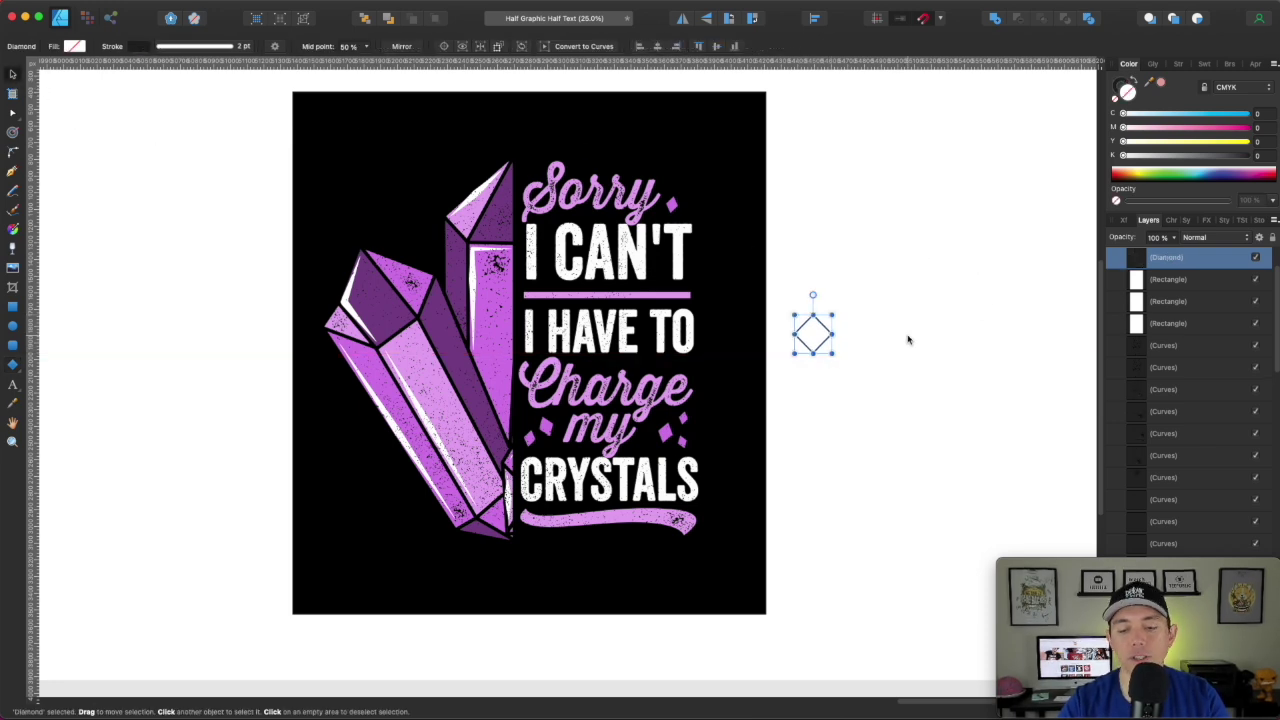
key(Delete)
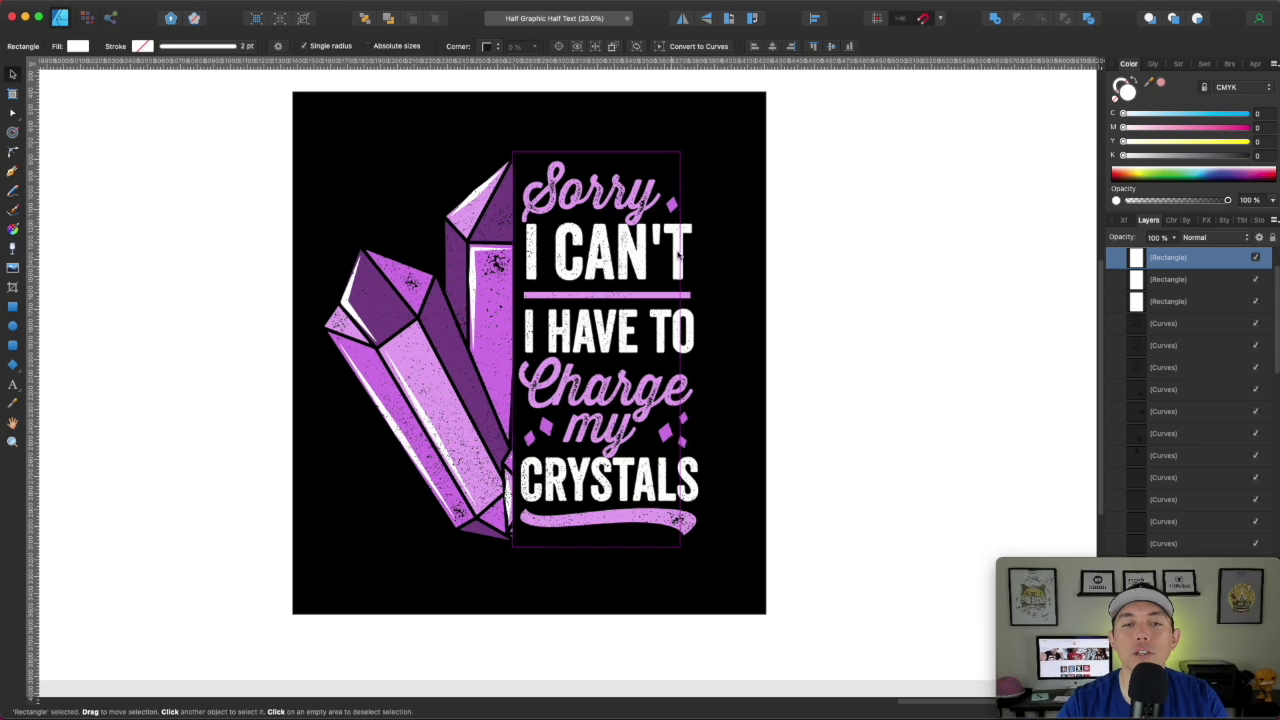
click(800, 212)
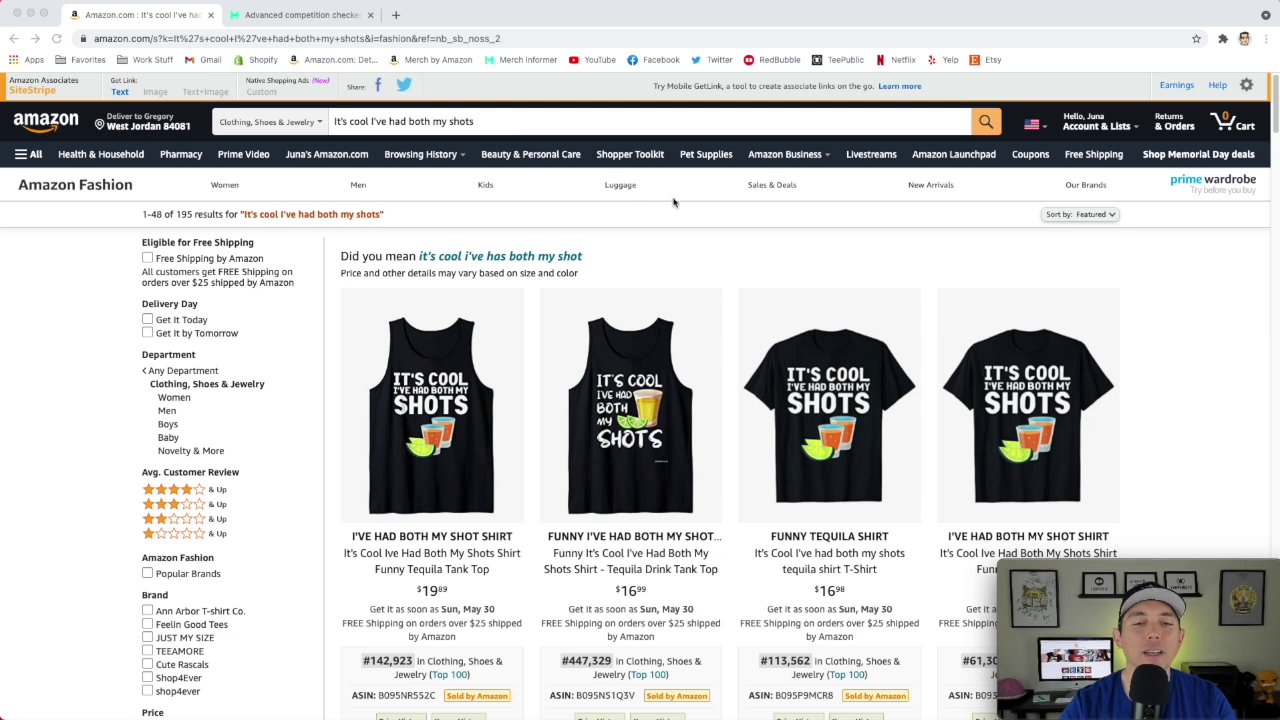
Step: Examine the shirt designs, prices and sales ranks in the Amazon results for "It's cool I've had both my shots"
scroll(677, 290, down, 1)
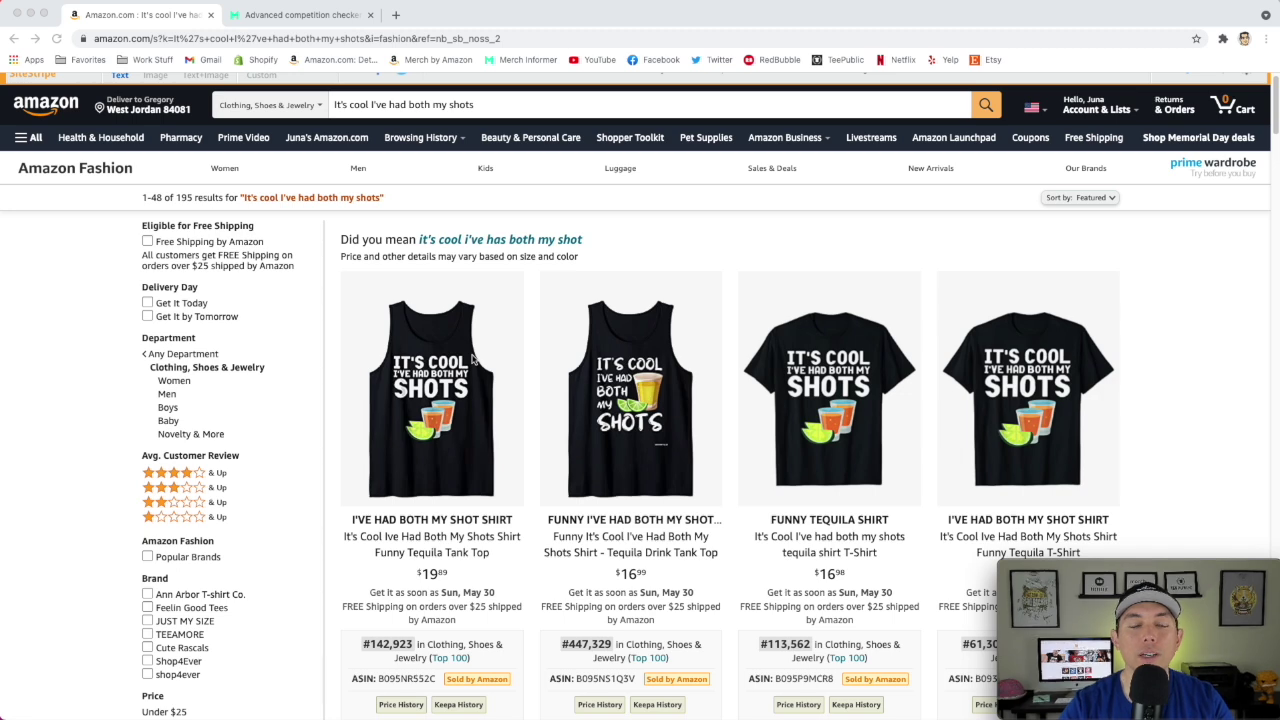
scroll(472, 365, down, 2)
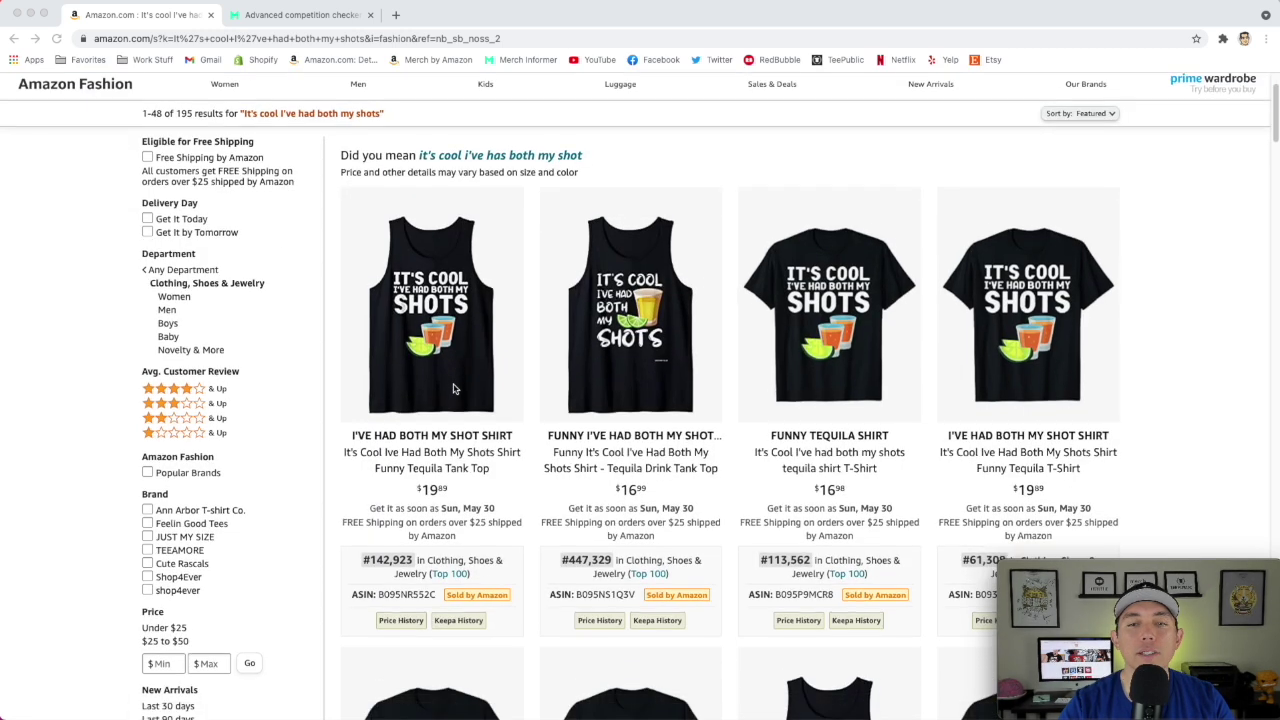
scroll(453, 388, down, 5)
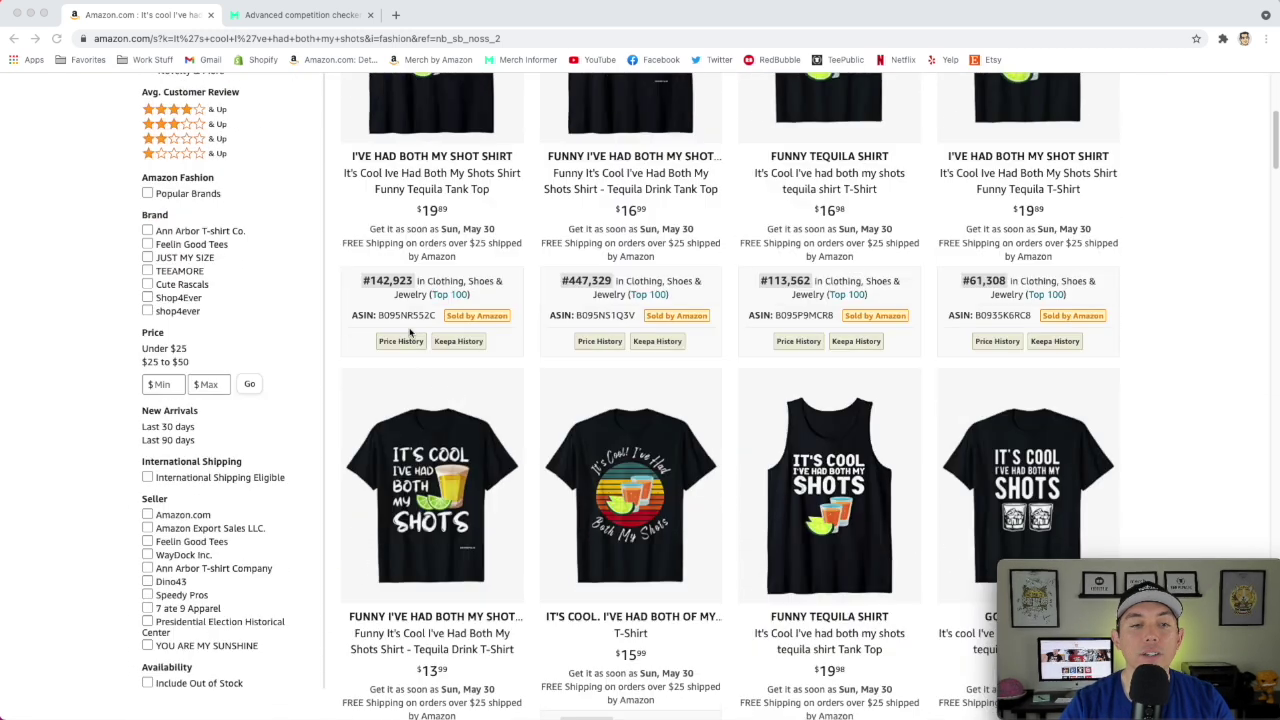
scroll(787, 329, up, 5)
scroll(787, 329, down, 2)
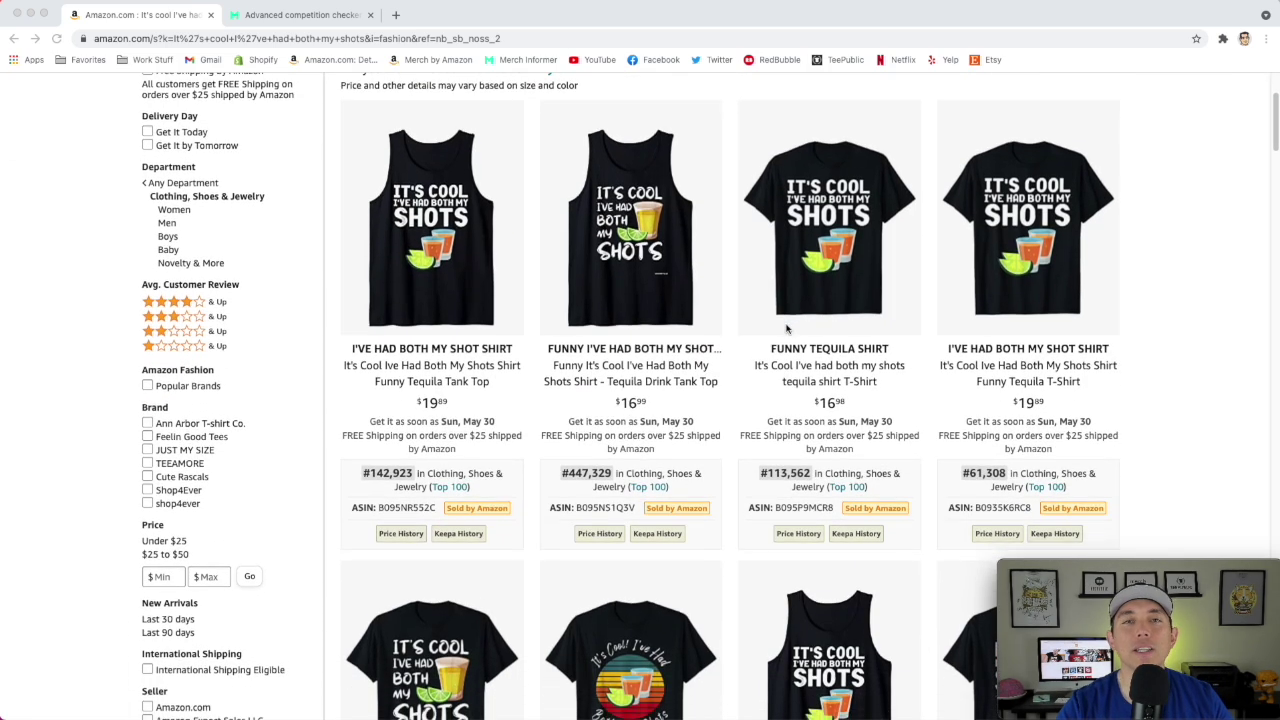
scroll(787, 329, down, 1)
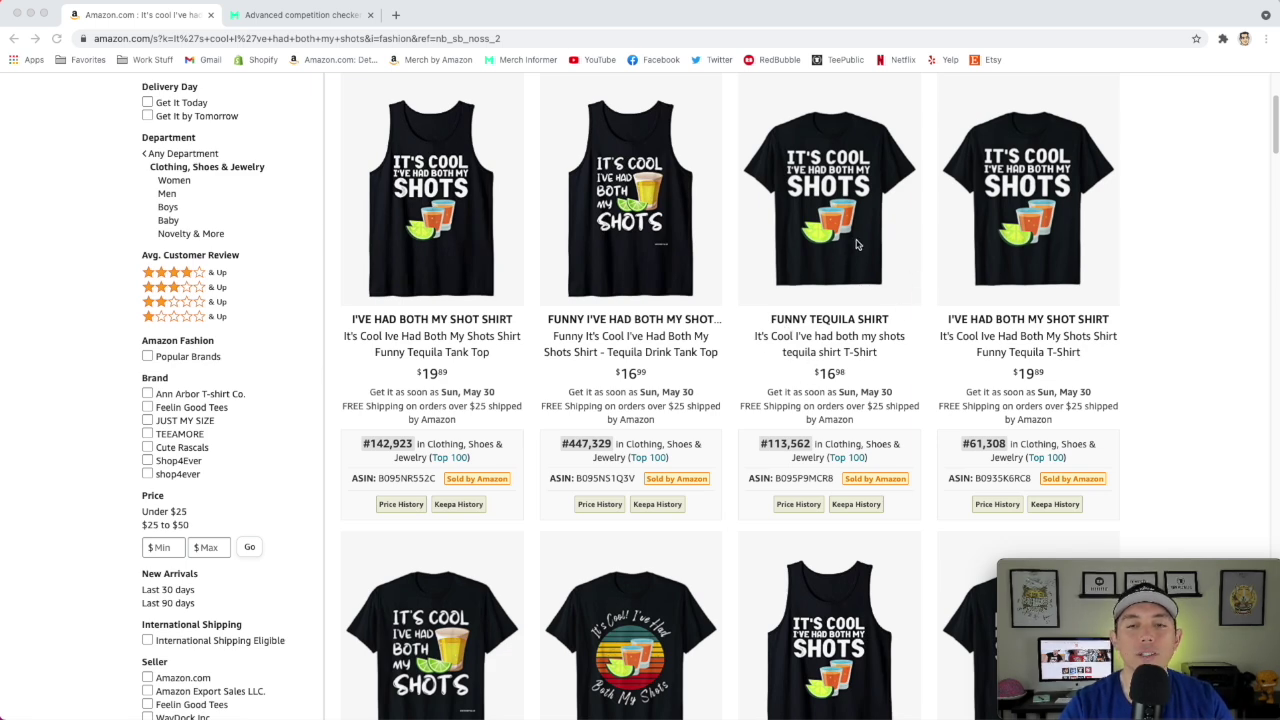
scroll(645, 352, down, 3)
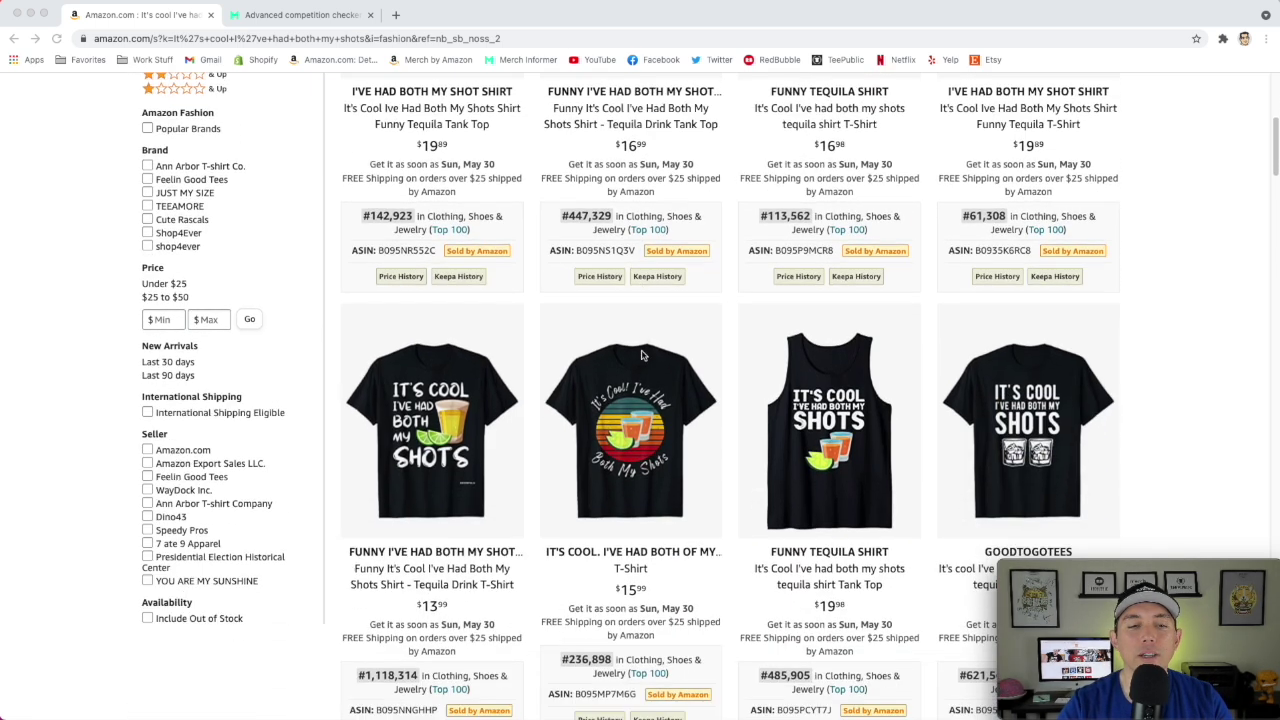
scroll(643, 355, down, 4)
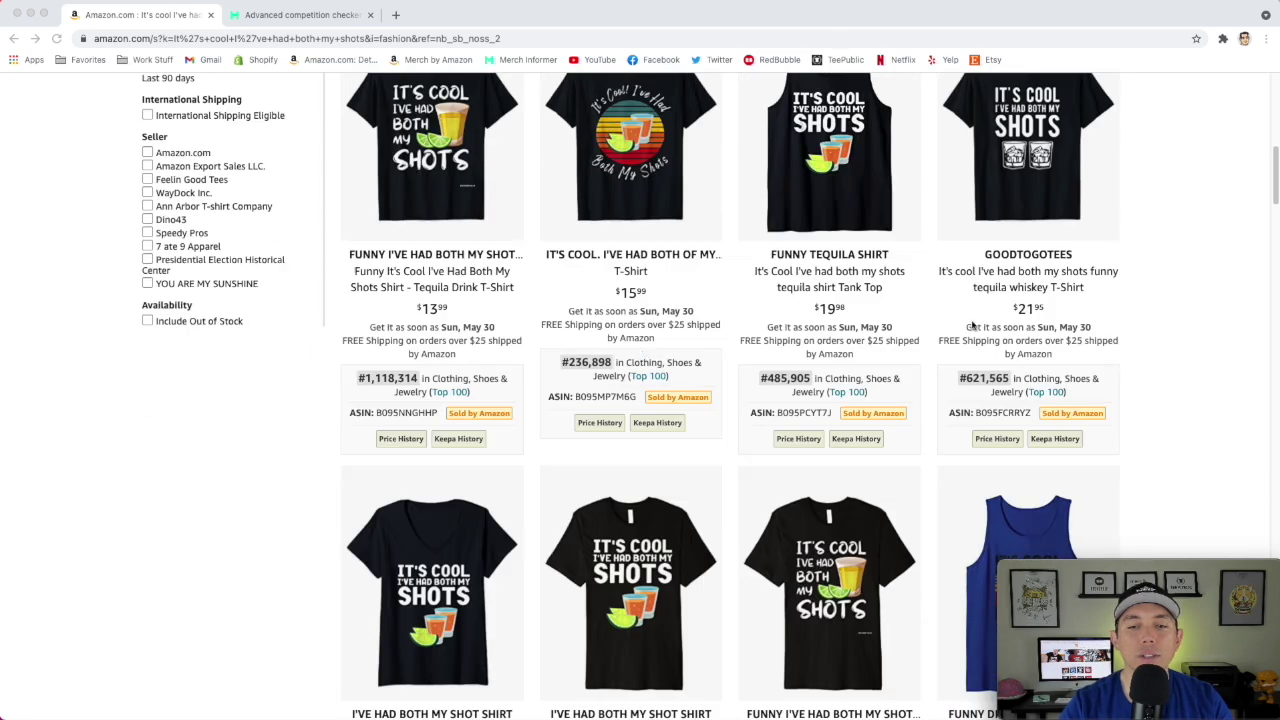
scroll(676, 404, down, 3)
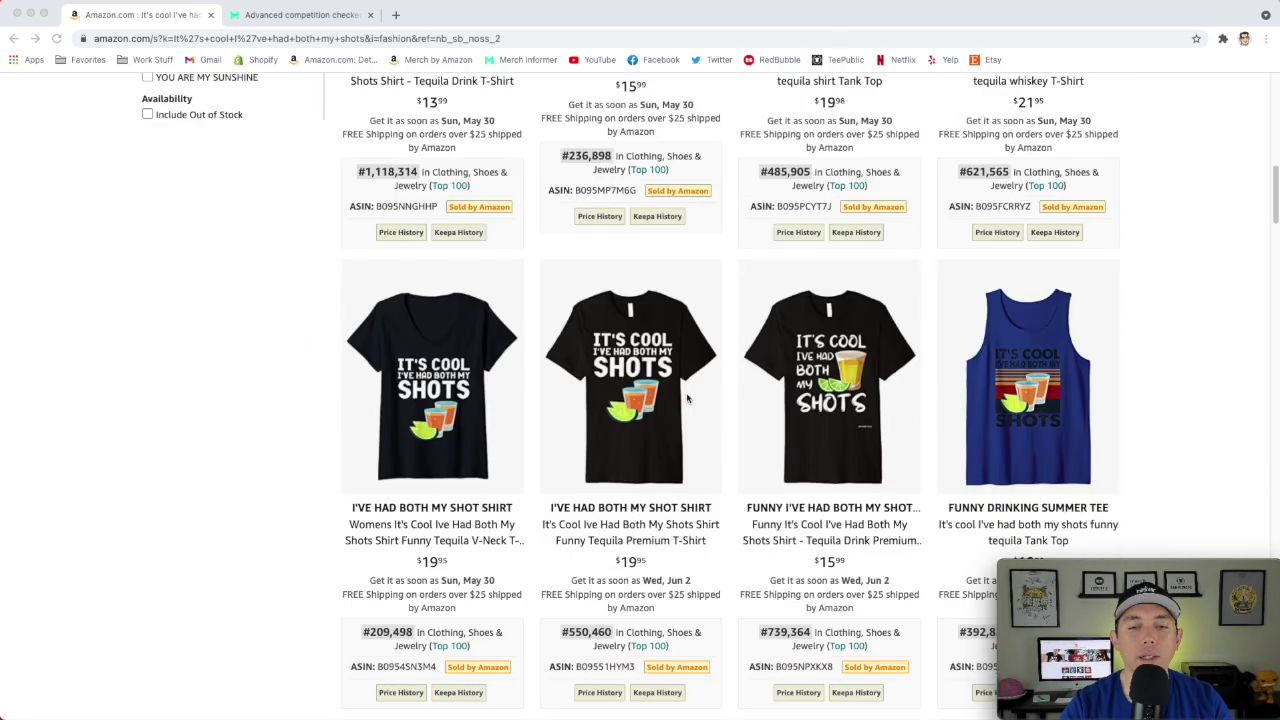
scroll(764, 399, down, 3)
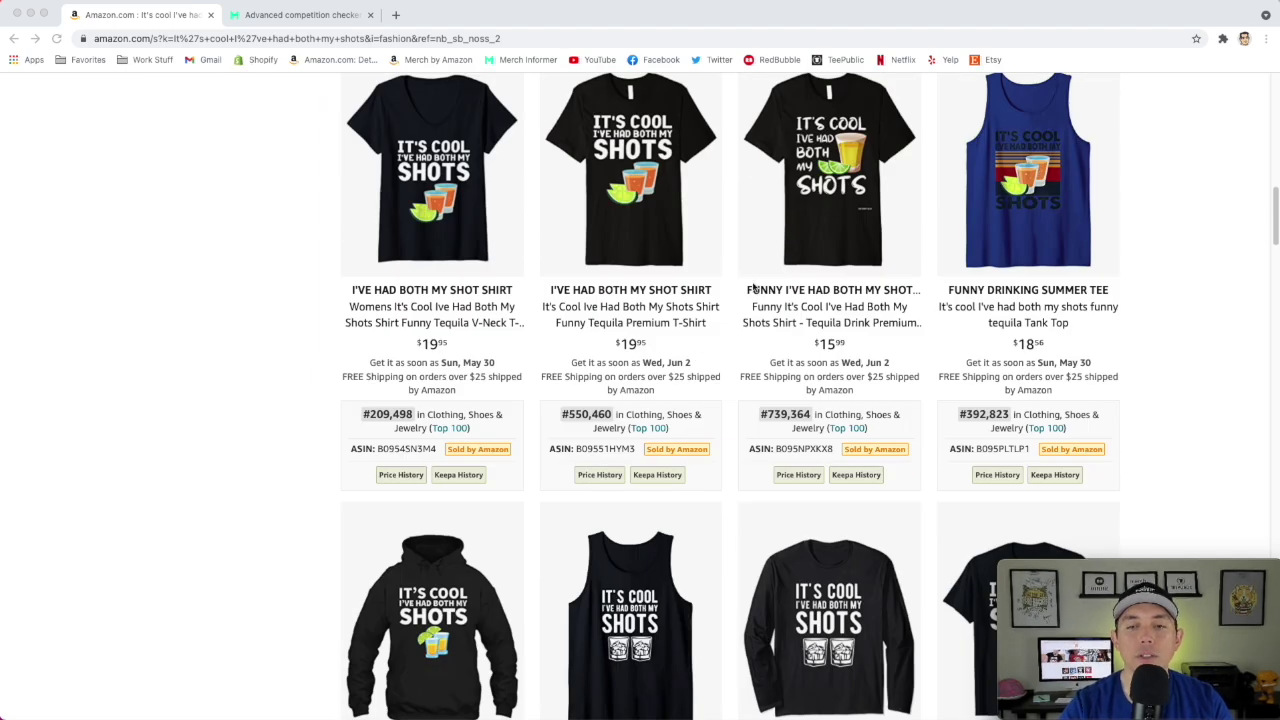
scroll(753, 291, down, 7)
scroll(753, 291, down, 3)
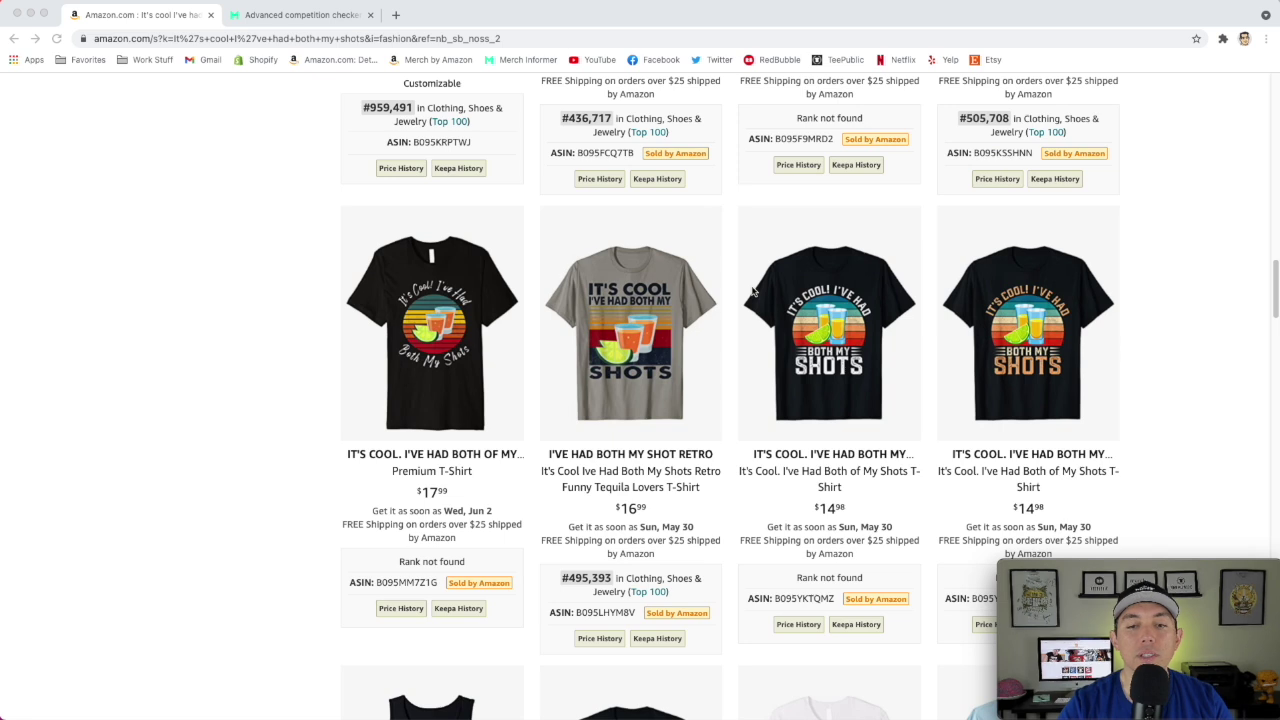
scroll(753, 291, down, 1)
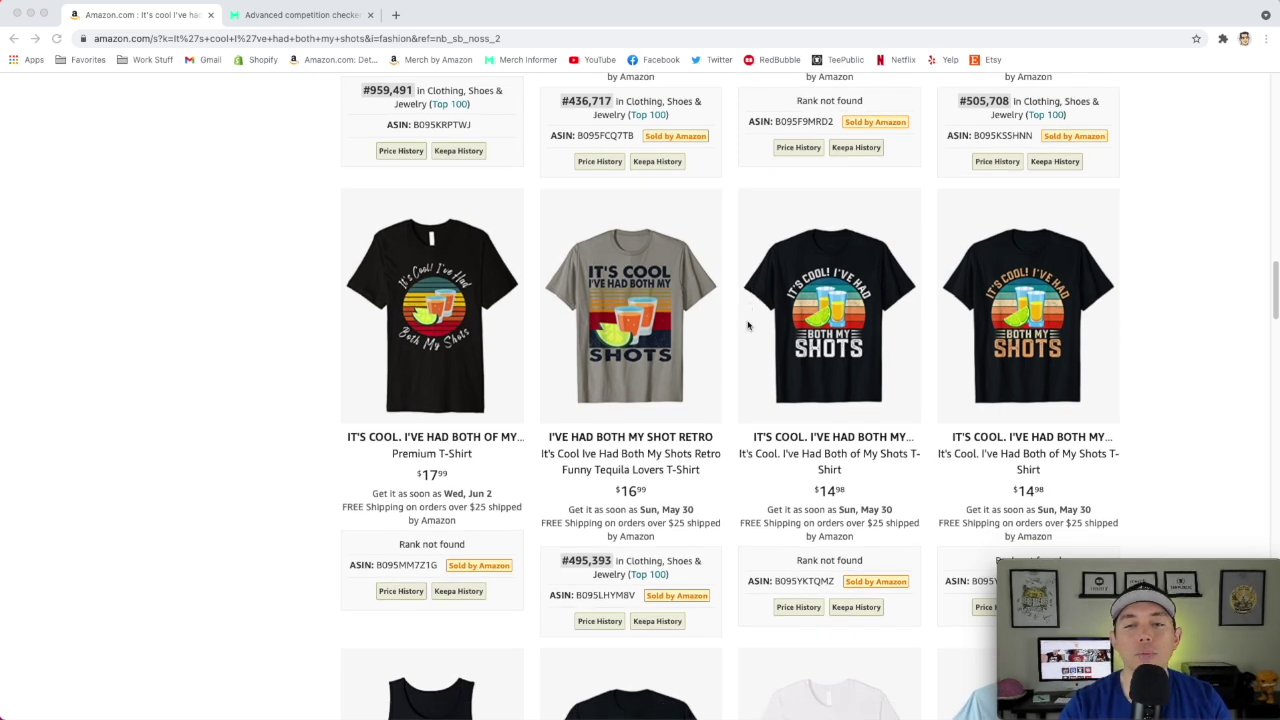
scroll(747, 325, down, 3)
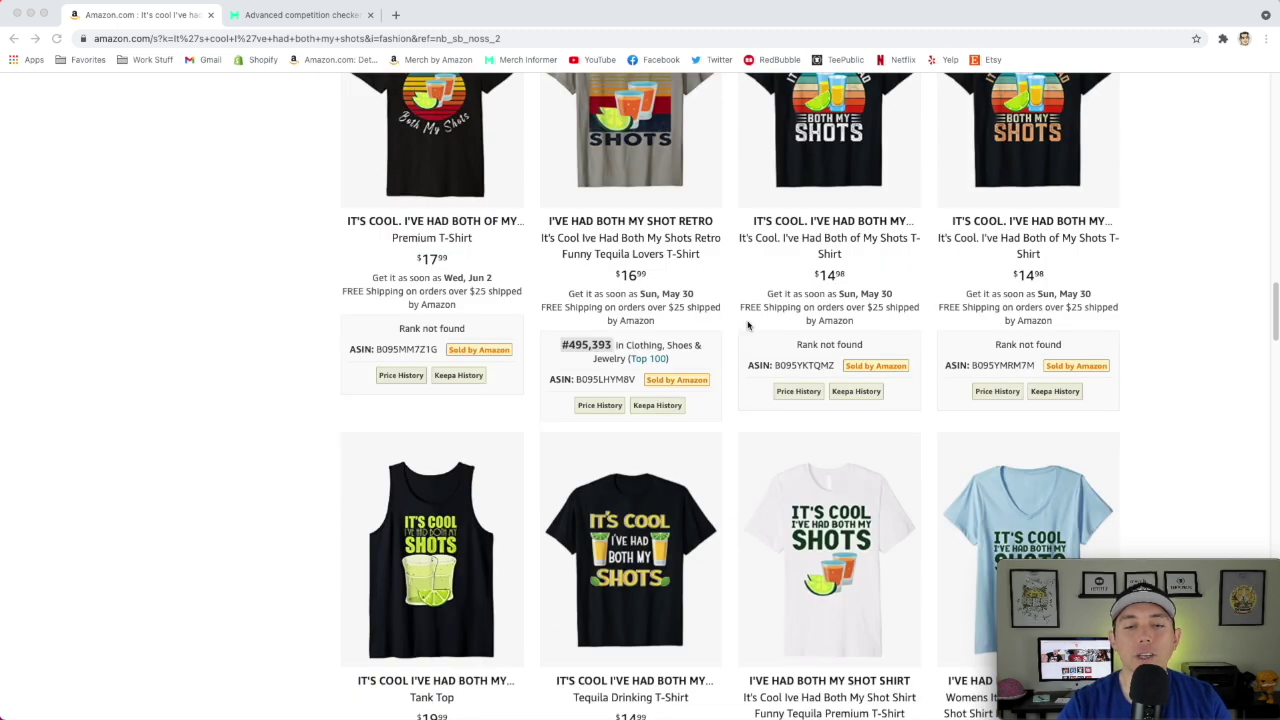
scroll(700, 380, down, 1)
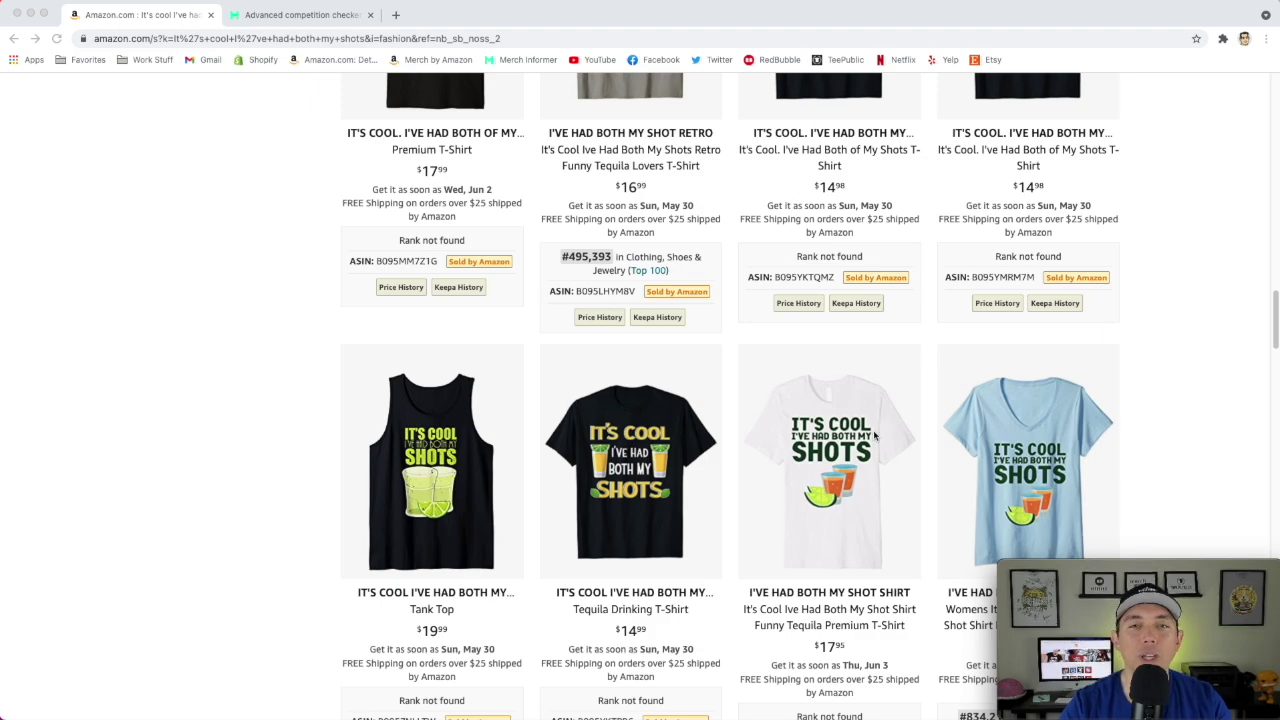
scroll(873, 430, down, 3)
scroll(800, 420, up, 10)
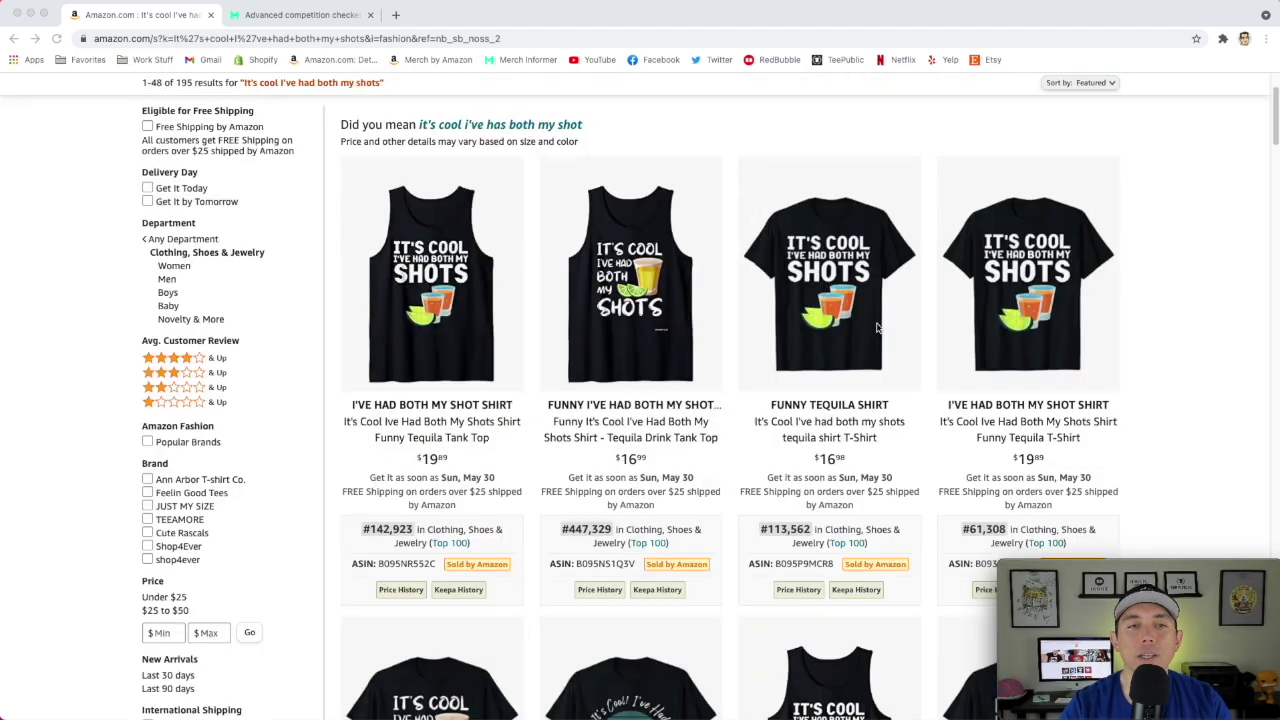
scroll(876, 327, up, 2)
Step: Switch to Merch Informer, view its monthly graphics collection, and return to the advanced competition checker
click(310, 16)
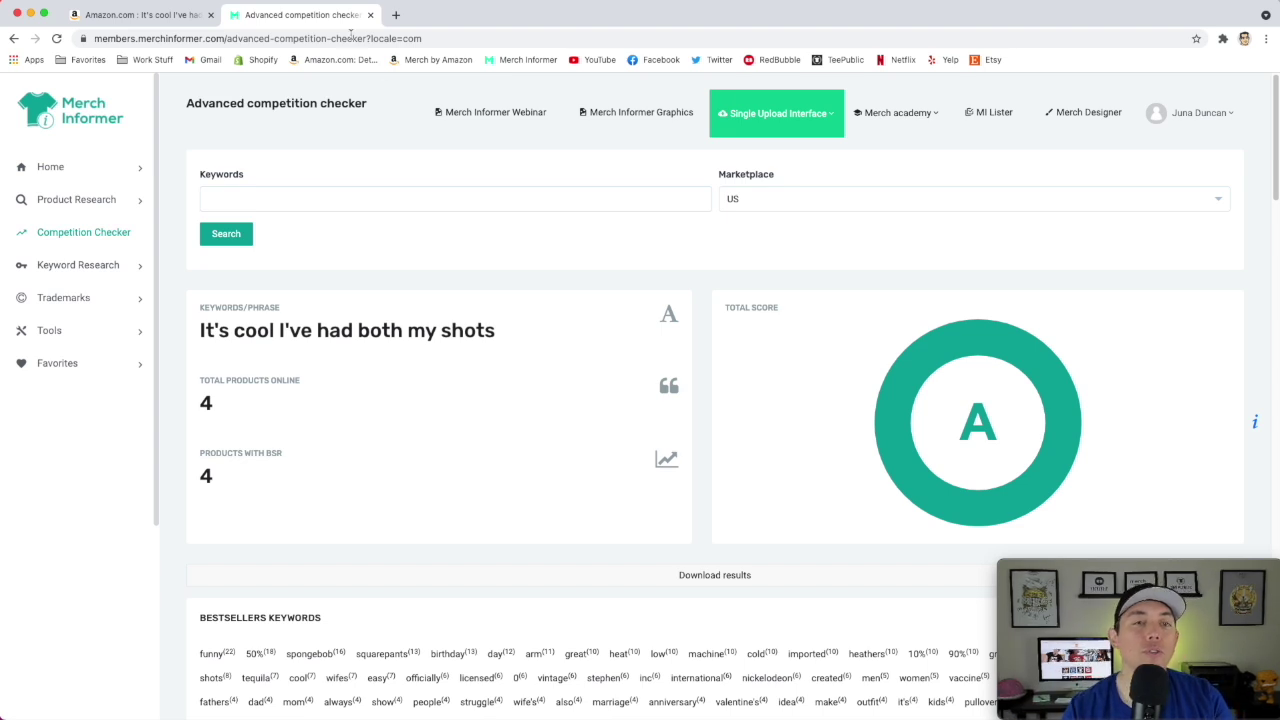
click(640, 122)
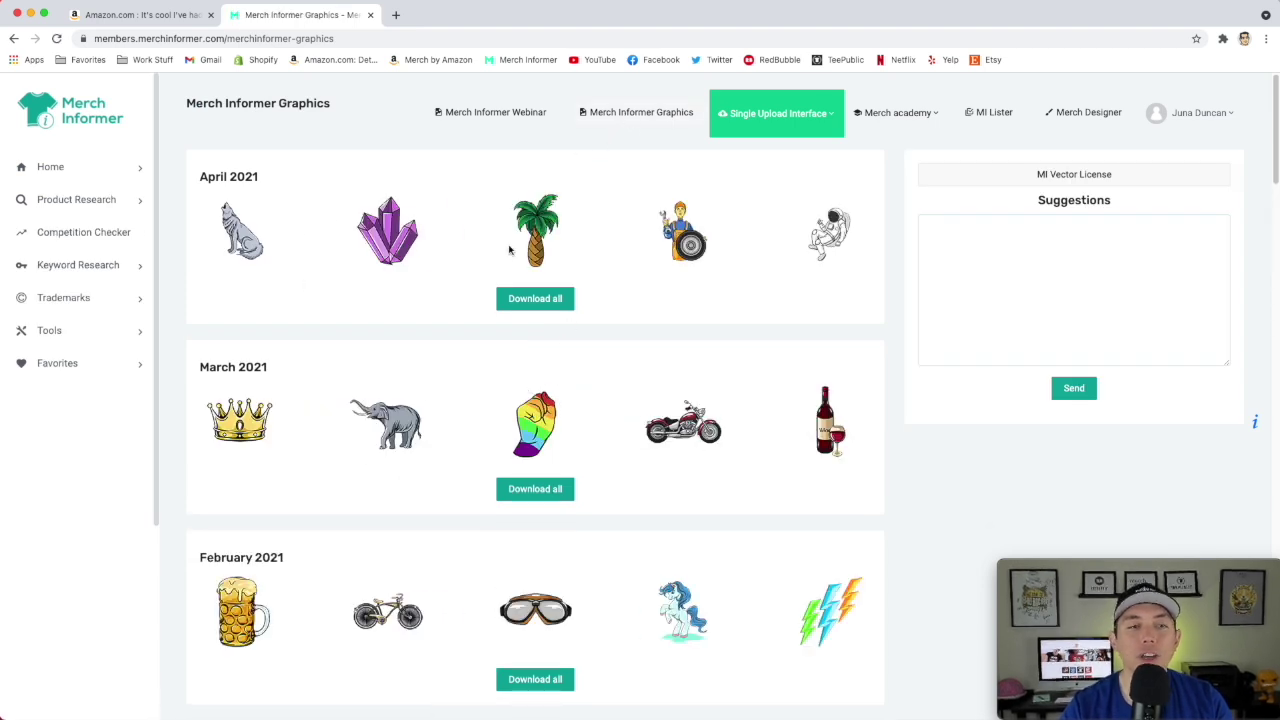
click(84, 233)
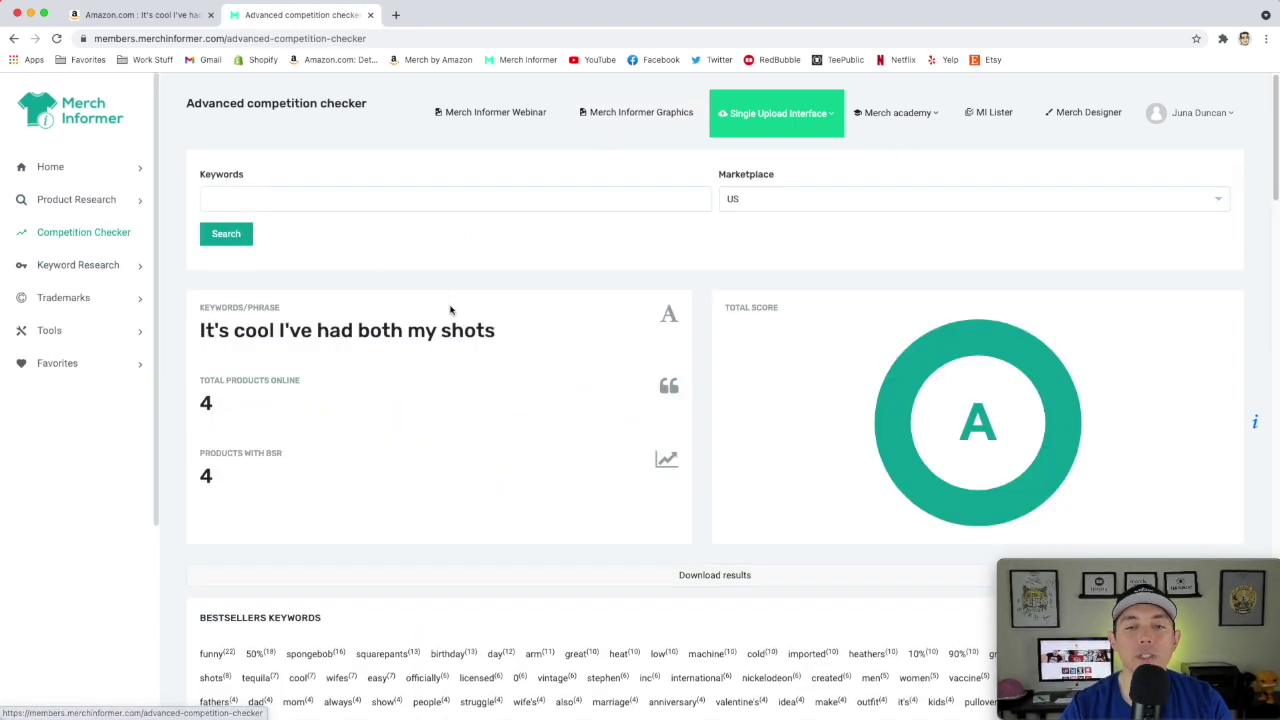
Step: Examine the bestseller shirts for "It's cool I've had both my shots" in the competition checker, including their prices, BSR and estimated sales
scroll(745, 392, down, 1)
scroll(745, 392, down, 5)
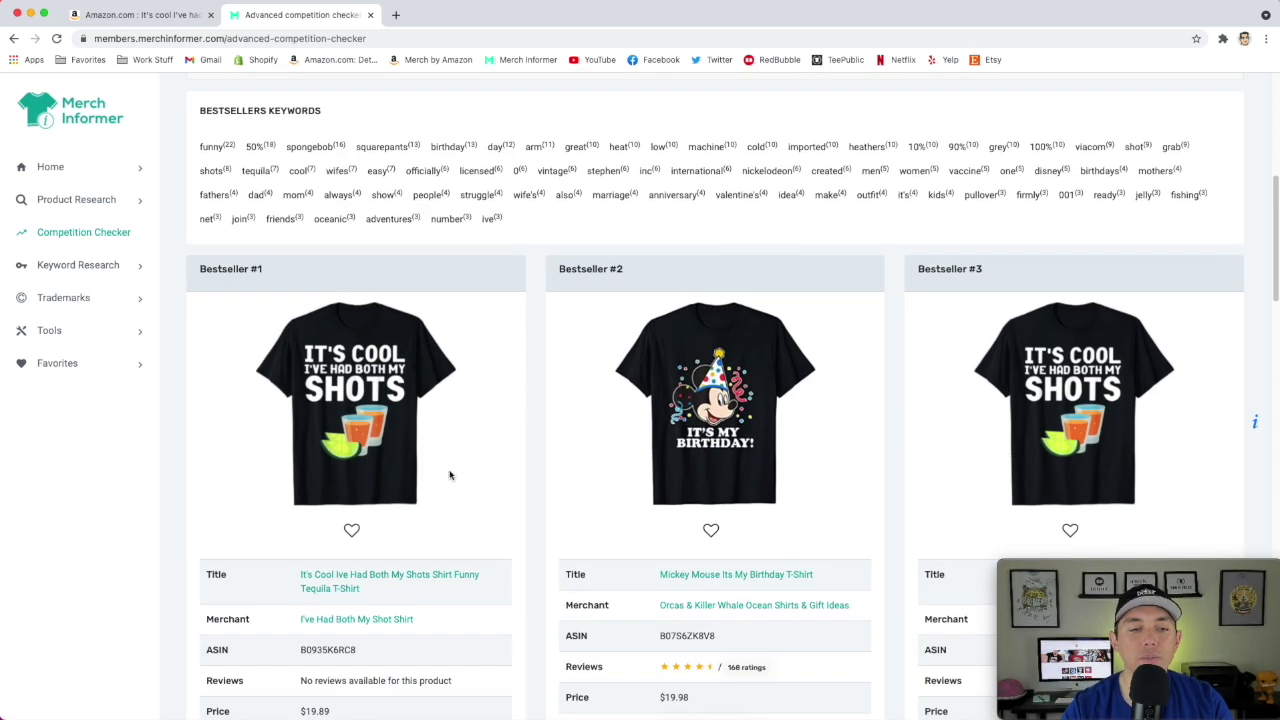
scroll(410, 445, down, 2)
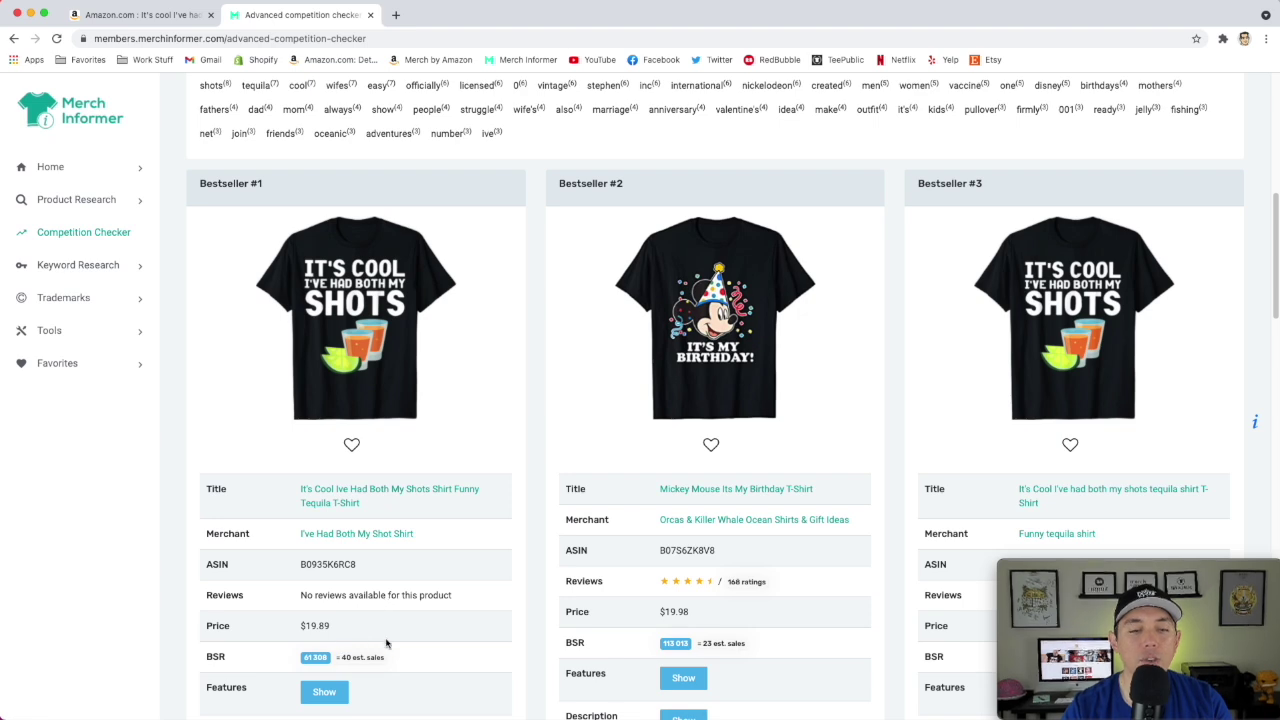
scroll(938, 420, down, 2)
scroll(1092, 475, up, 2)
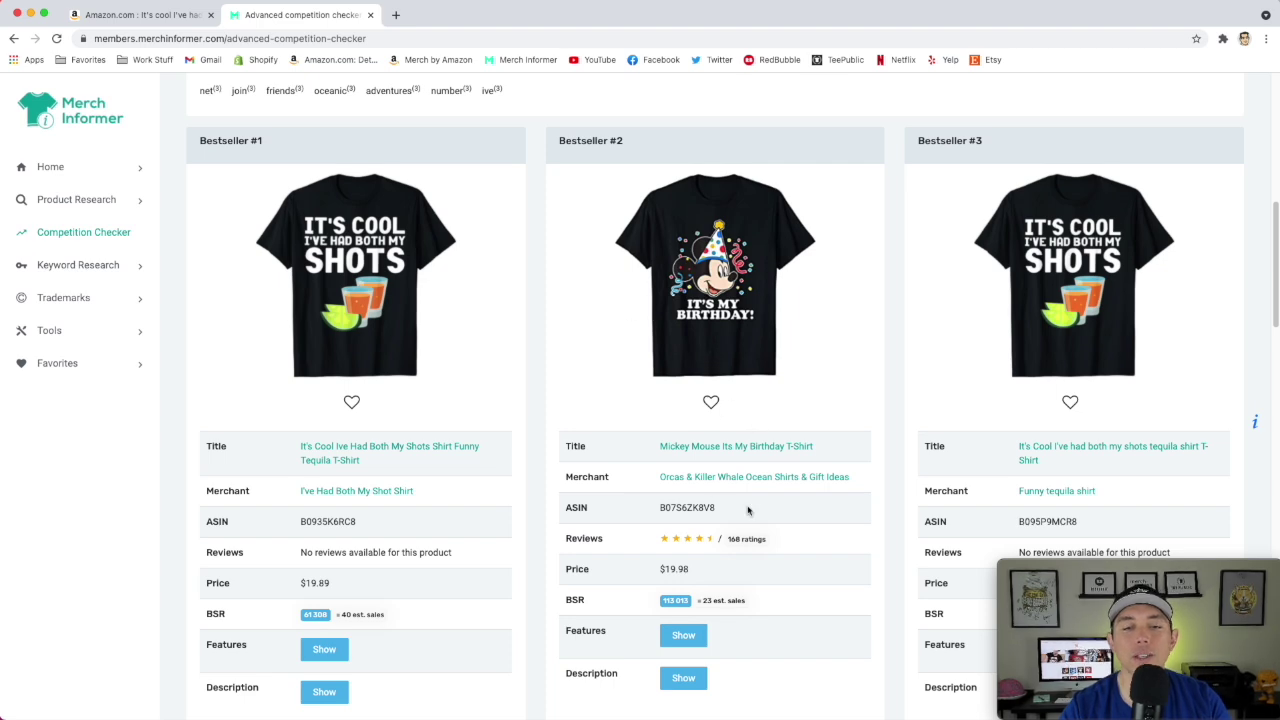
scroll(686, 328, up, 10)
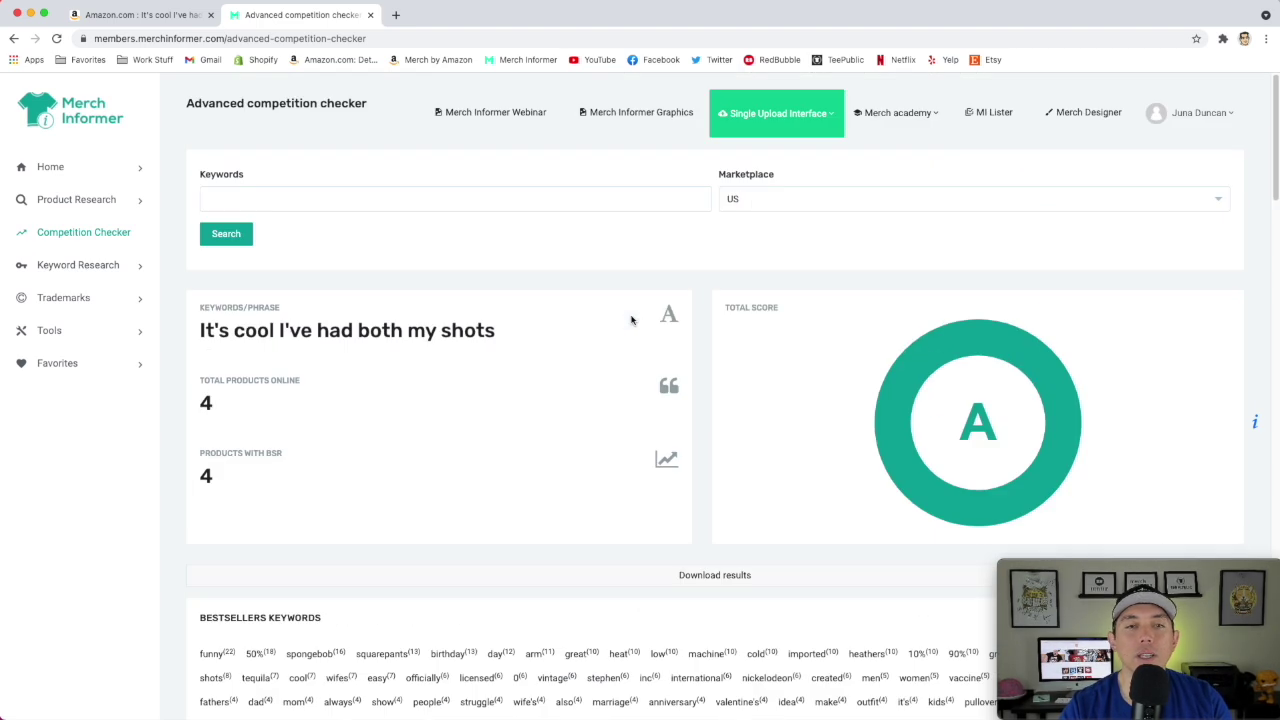
Step: Switch to the Amazon results and examine the first row of "It's cool I've had both my shots" shirts and their product details
click(132, 14)
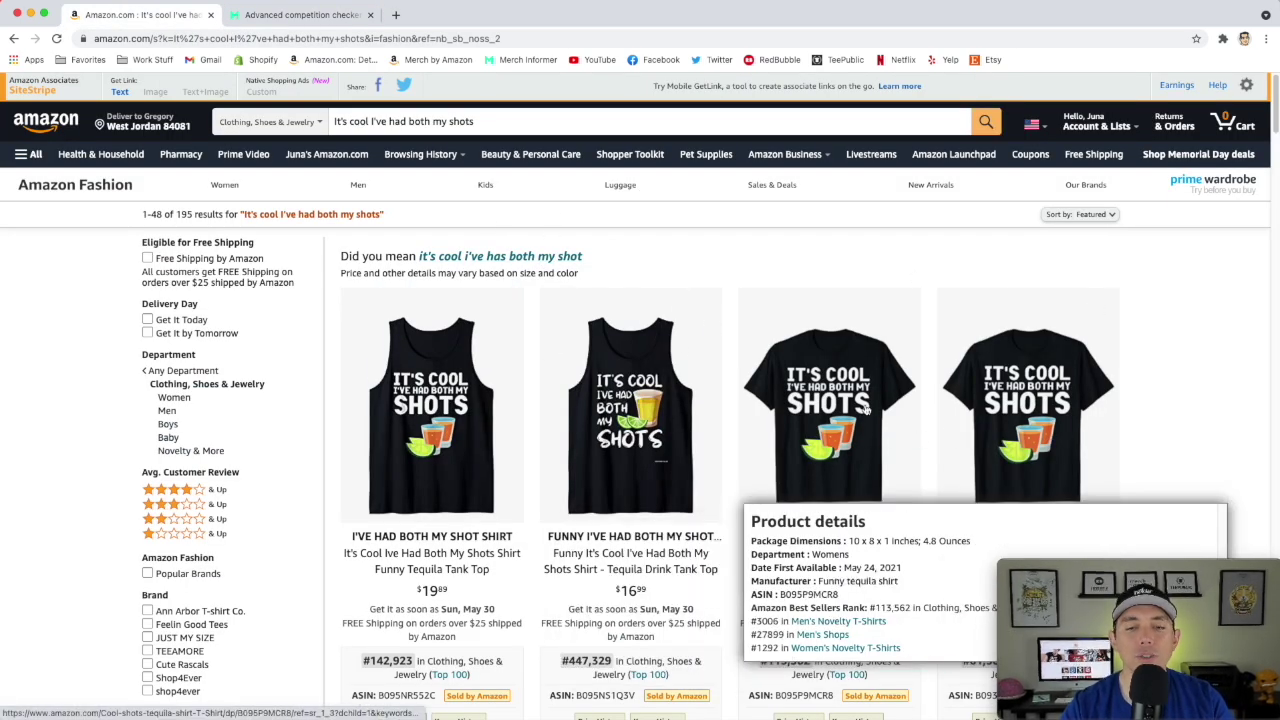
mouse_move(614, 410)
scroll(614, 410, down, 3)
mouse_move(420, 328)
mouse_move(786, 322)
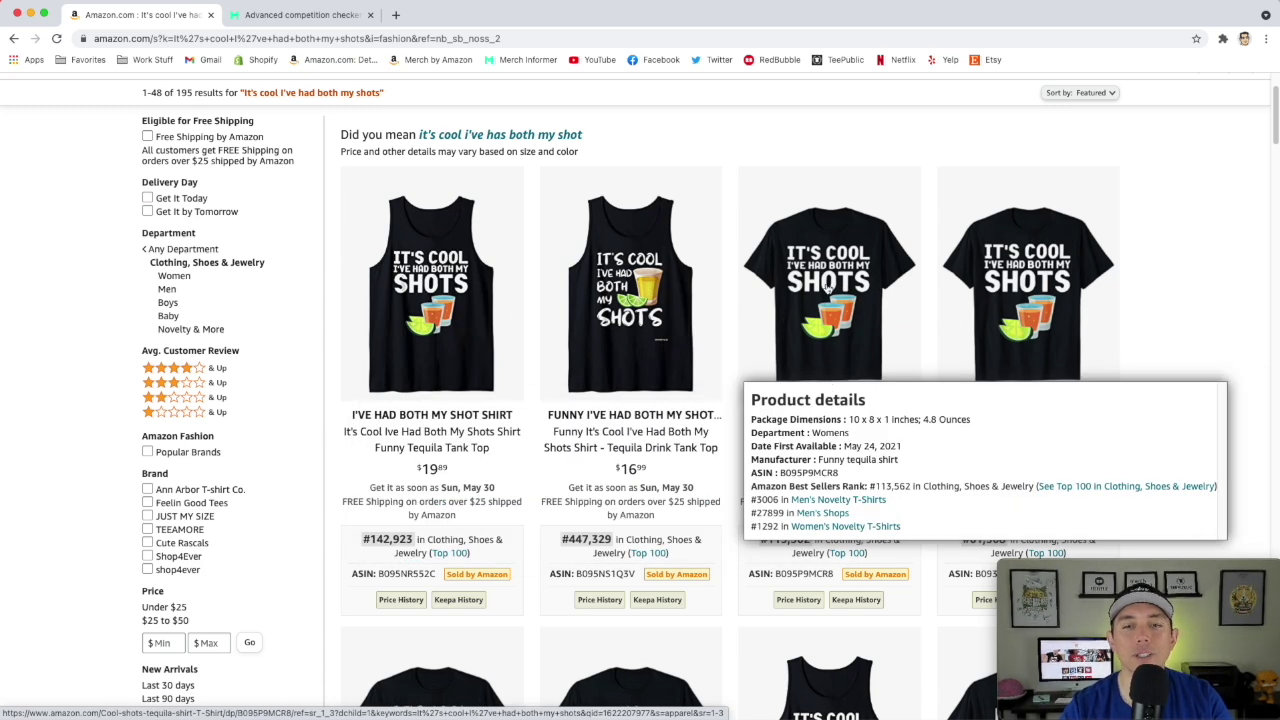
scroll(716, 310, down, 1)
mouse_move(789, 380)
scroll(789, 380, up, 2)
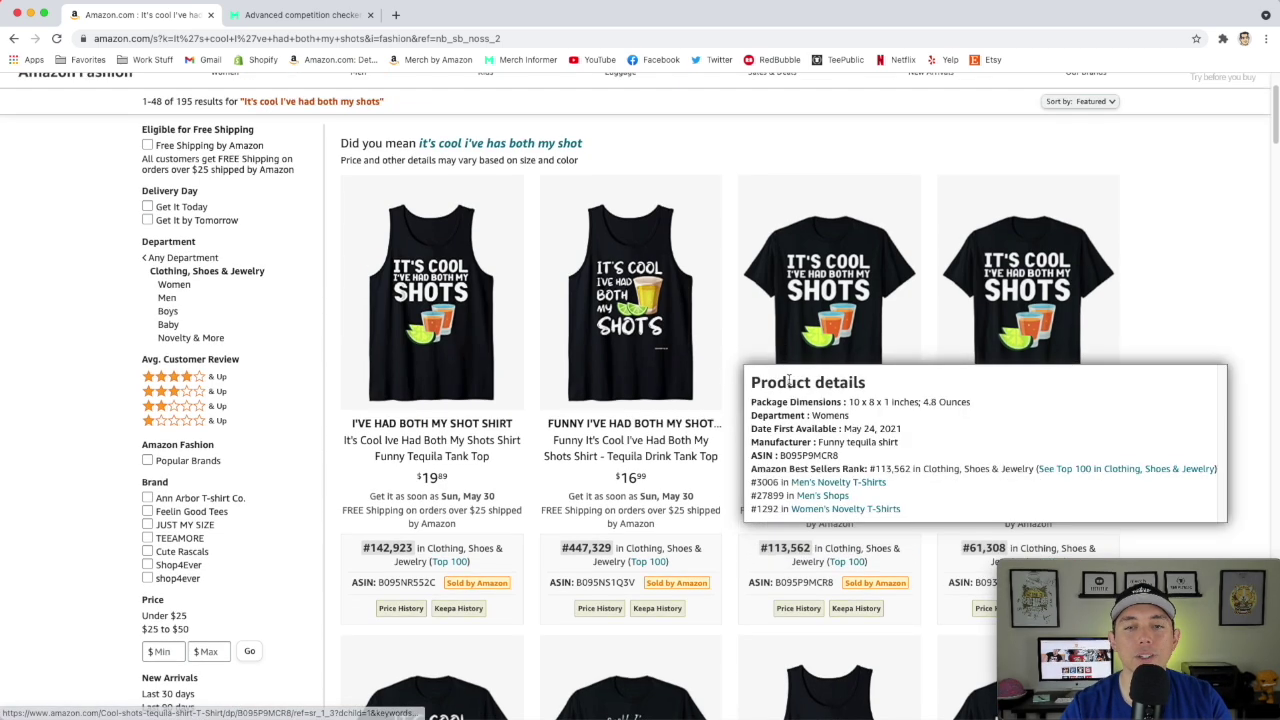
scroll(789, 380, up, 3)
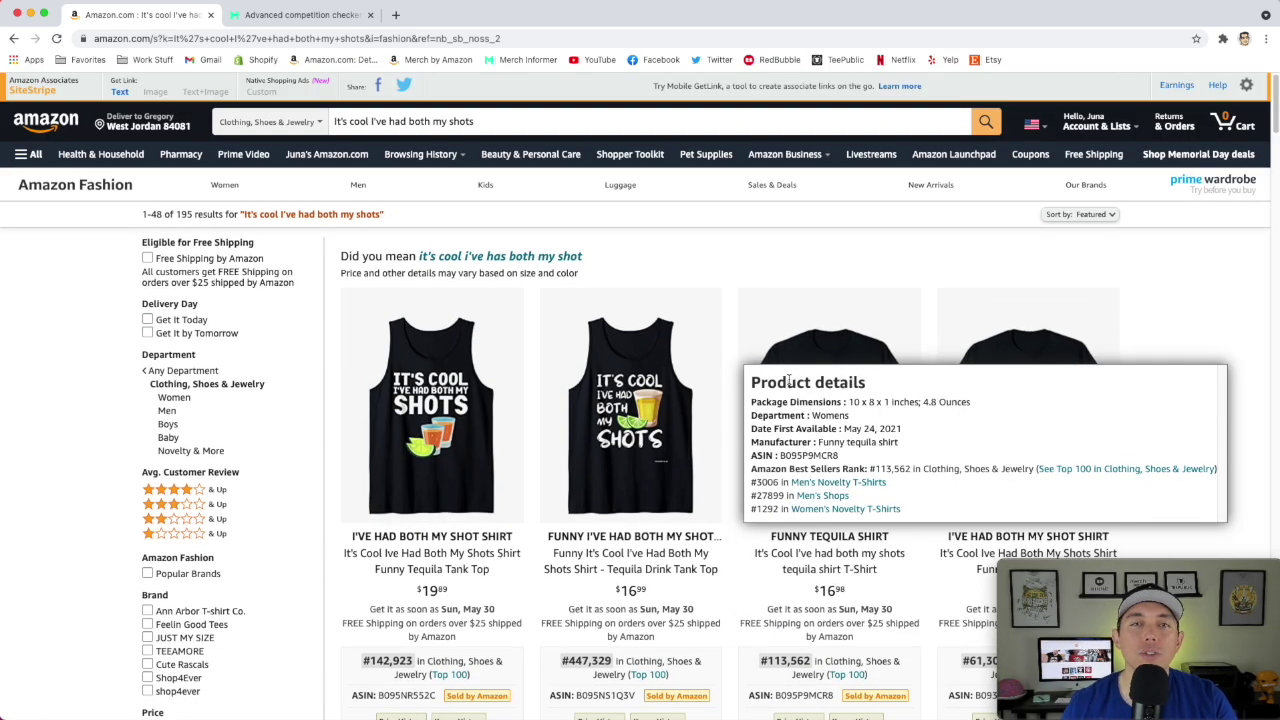